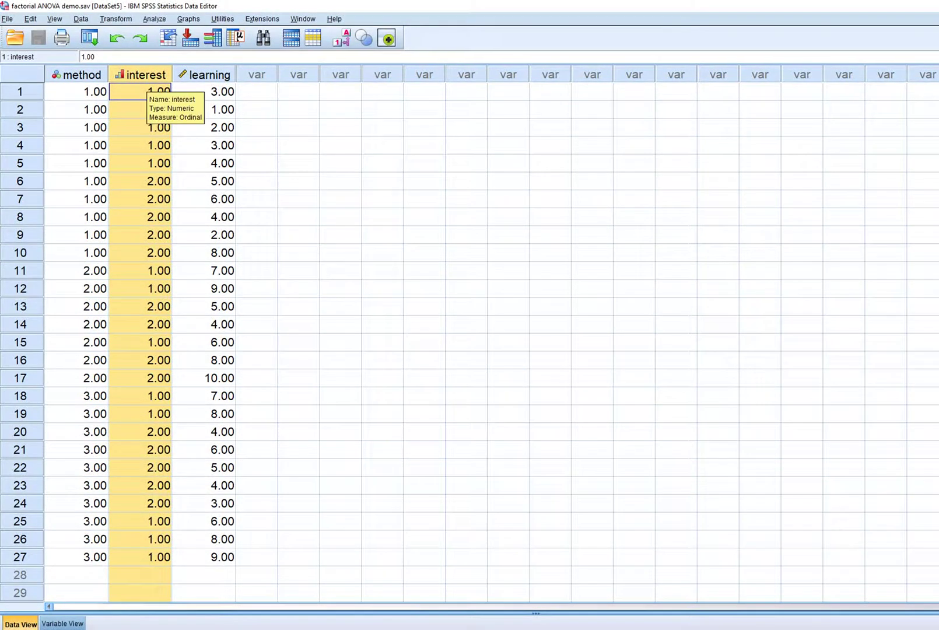
Set up a General Linear Model Univariate analysis with method and interest as fixed factors and learning as the dependent variable.
{"action": "left_click", "coordinate": [209, 75]}
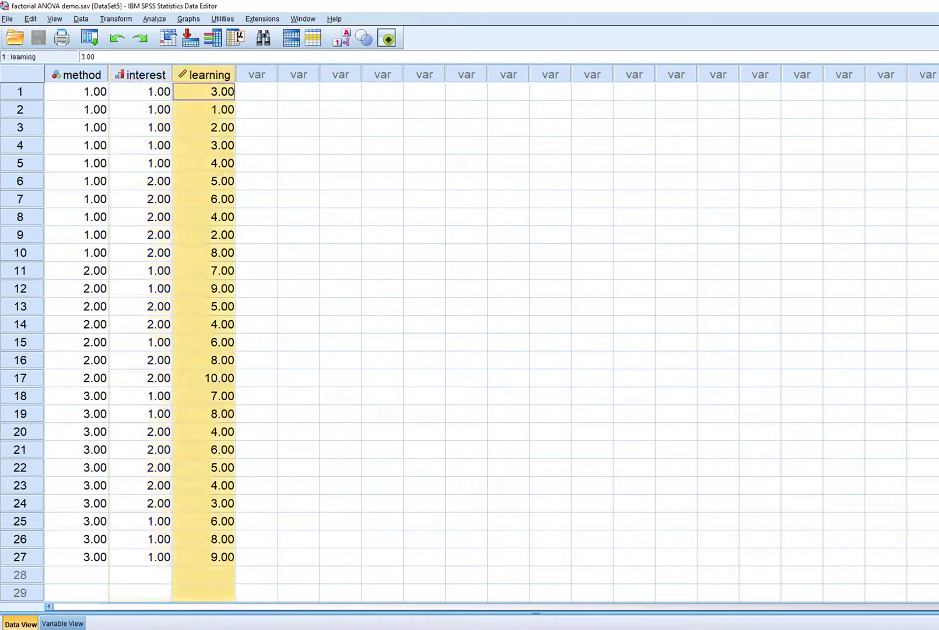
{"action": "left_click", "coordinate": [298, 163]}
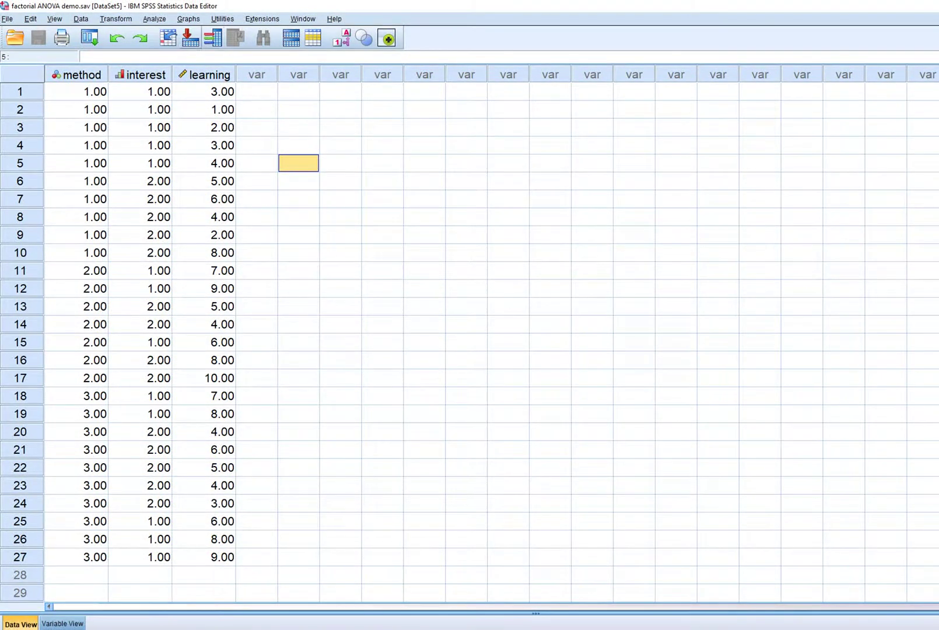
{"action": "left_click", "coordinate": [154, 19]}
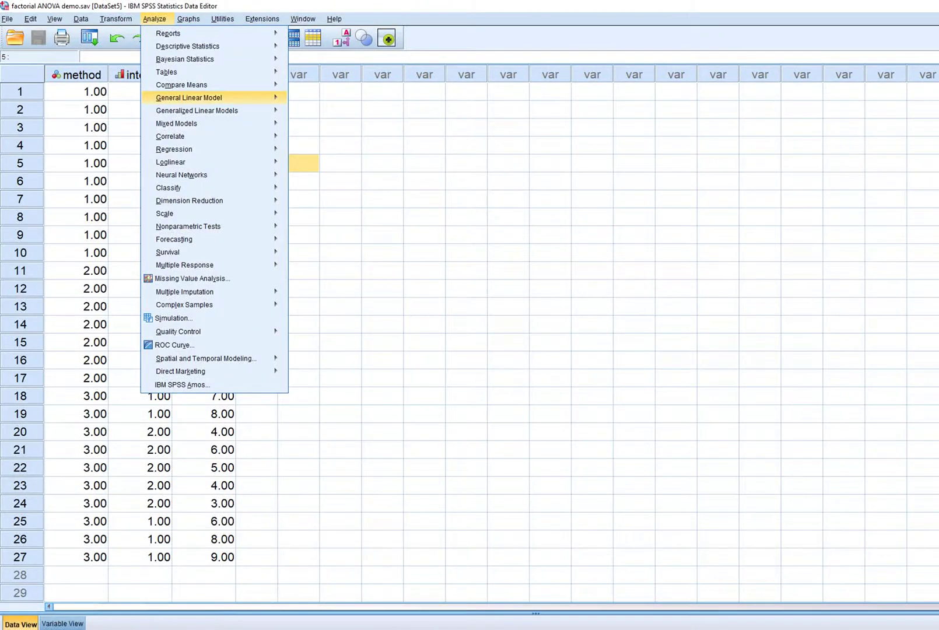
{"action": "mouse_move", "coordinate": [192, 98]}
{"action": "left_click", "coordinate": [319, 100]}
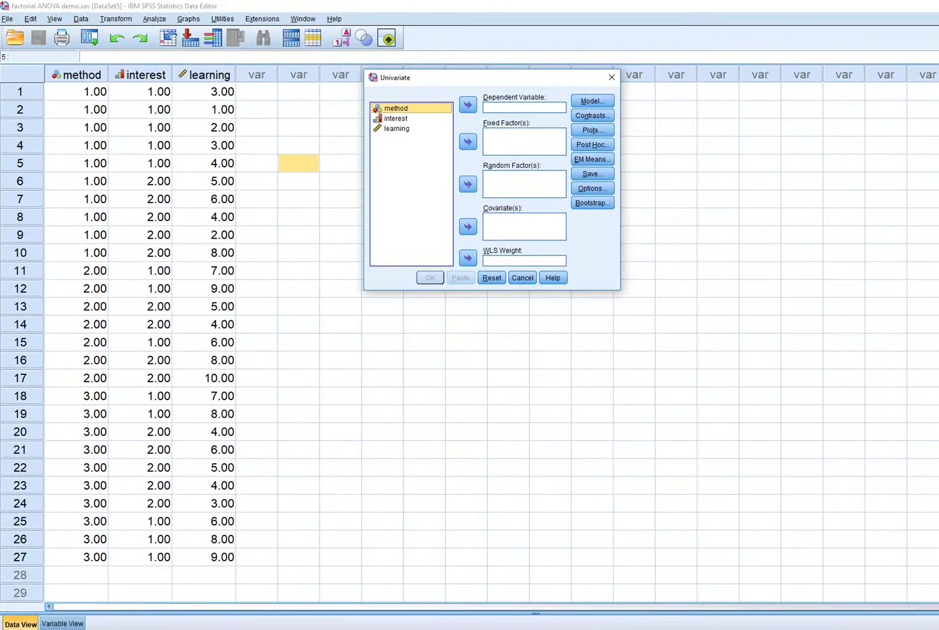
{"action": "left_click", "coordinate": [467, 142]}
{"action": "left_click", "coordinate": [396, 107]}
{"action": "left_click", "coordinate": [468, 141]}
{"action": "left_click", "coordinate": [396, 108]}
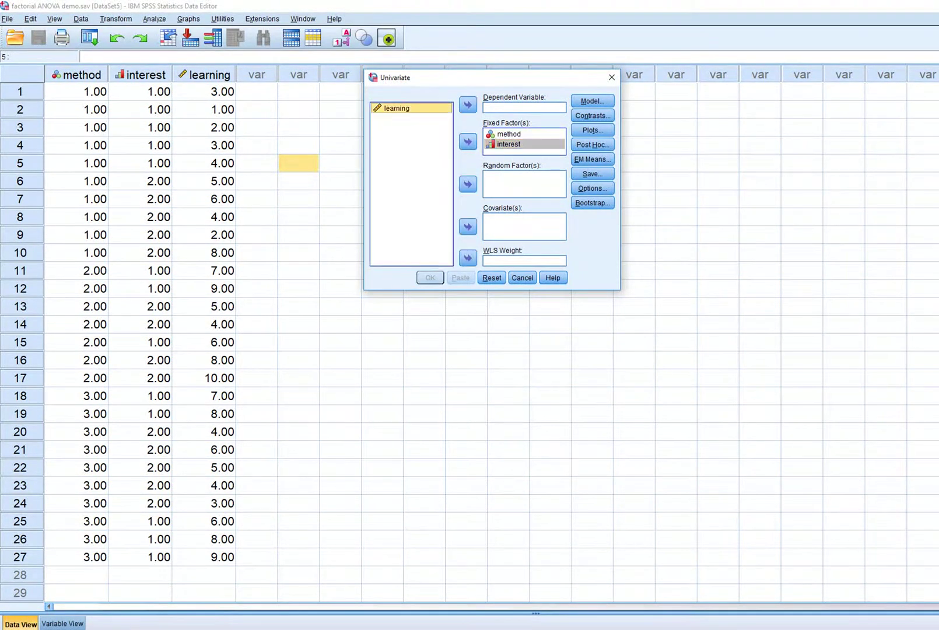
{"action": "left_click", "coordinate": [468, 105]}
{"action": "left_click_drag", "start_coordinate": [472, 78], "coordinate": [398, 74]}
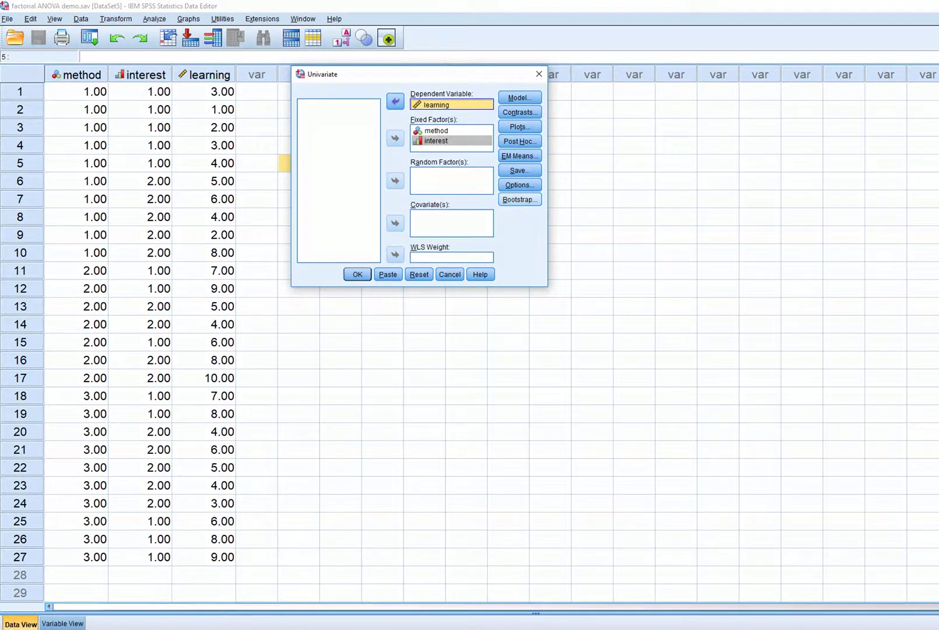
In the Univariate options, enable descriptive statistics, estimates of effect size, observed power and homogeneity tests.
{"action": "left_click", "coordinate": [520, 185]}
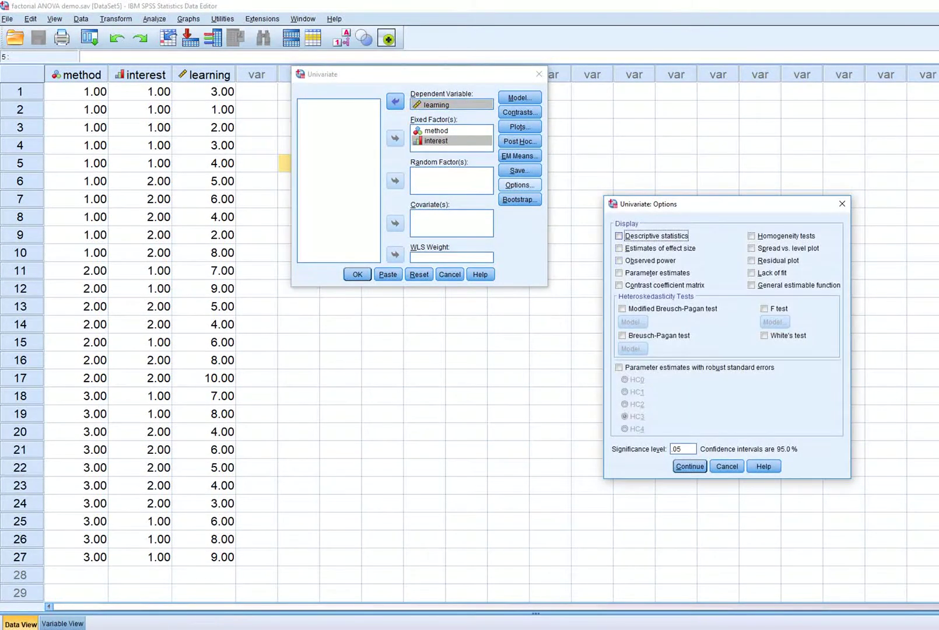
{"action": "left_click", "coordinate": [620, 236]}
{"action": "left_click", "coordinate": [620, 249]}
{"action": "left_click", "coordinate": [620, 261]}
{"action": "left_click", "coordinate": [751, 235]}
{"action": "left_click_drag", "start_coordinate": [671, 204], "coordinate": [624, 132]}
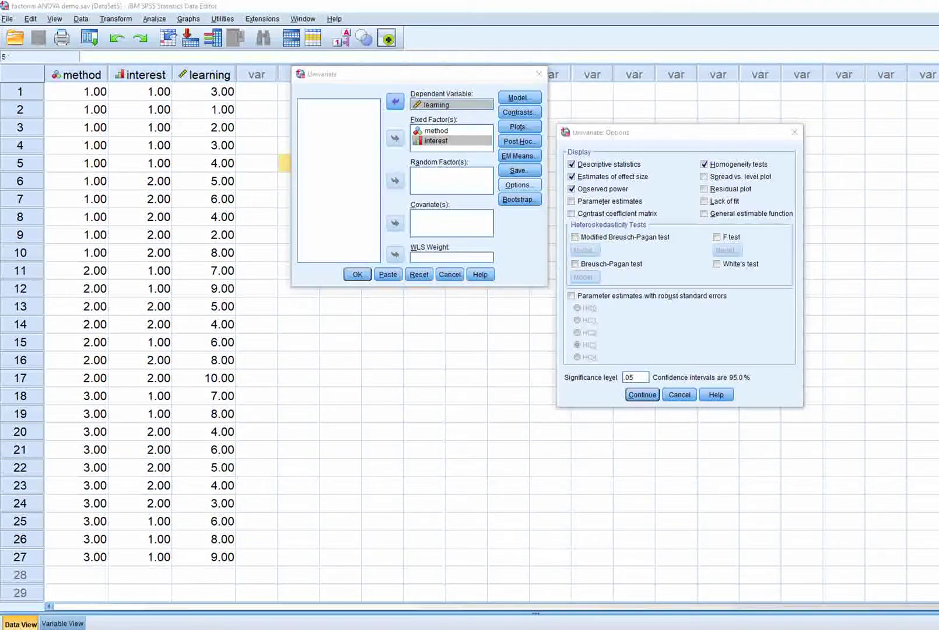
{"action": "left_click_drag", "start_coordinate": [576, 229], "coordinate": [630, 228]}
{"action": "left_click_drag", "start_coordinate": [592, 300], "coordinate": [734, 307]}
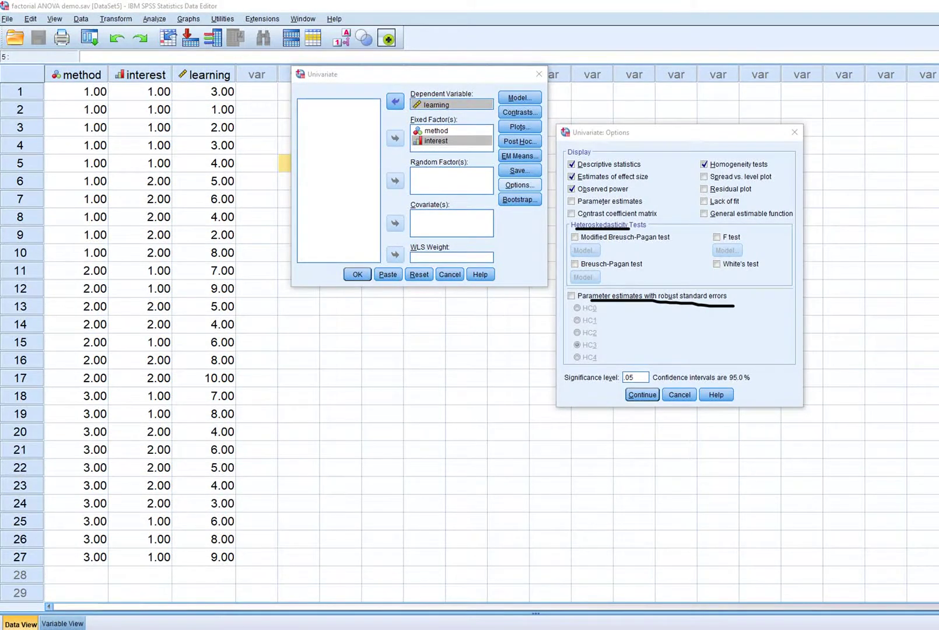
{"action": "left_click_drag", "start_coordinate": [581, 229], "coordinate": [762, 320]}
{"action": "left_click_drag", "start_coordinate": [763, 239], "coordinate": [604, 332]}
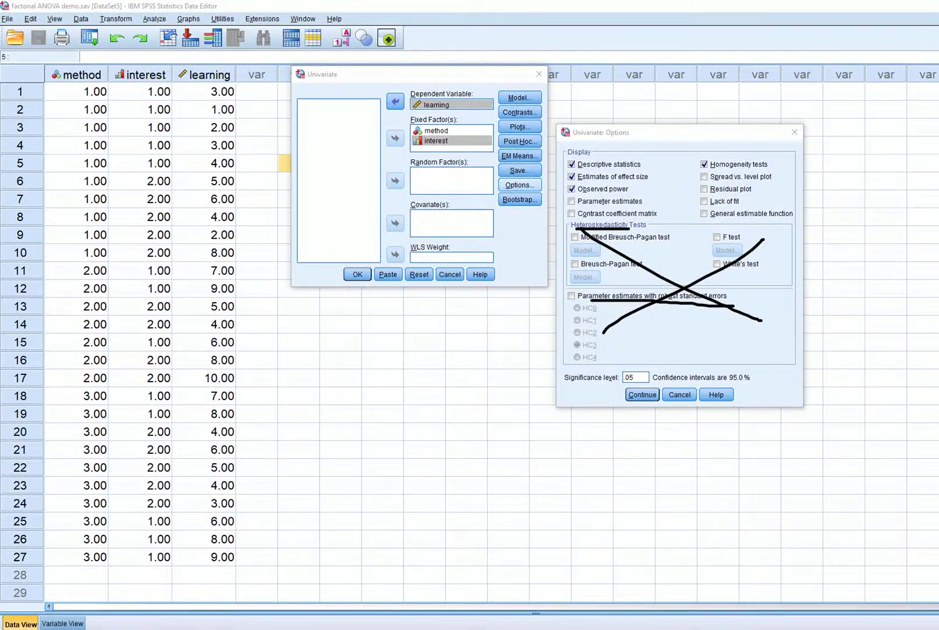
{"action": "left_click_drag", "start_coordinate": [553, 153], "coordinate": [543, 158]}
{"action": "key", "text": "Escape"}
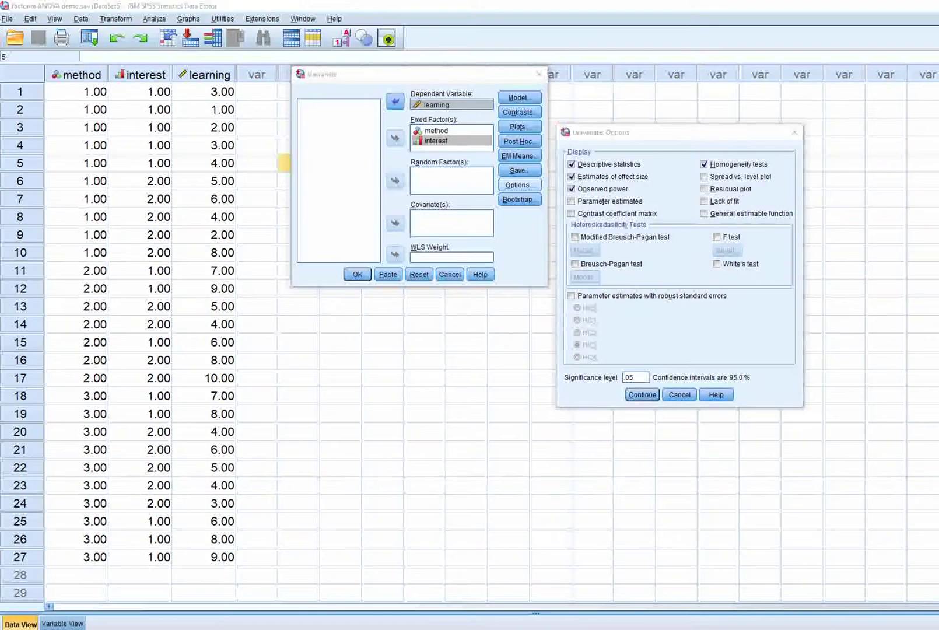
Accept the display options and request estimated marginal means for (OVERALL), method, interest and method*interest.
{"action": "left_click", "coordinate": [642, 395]}
{"action": "left_click", "coordinate": [520, 156]}
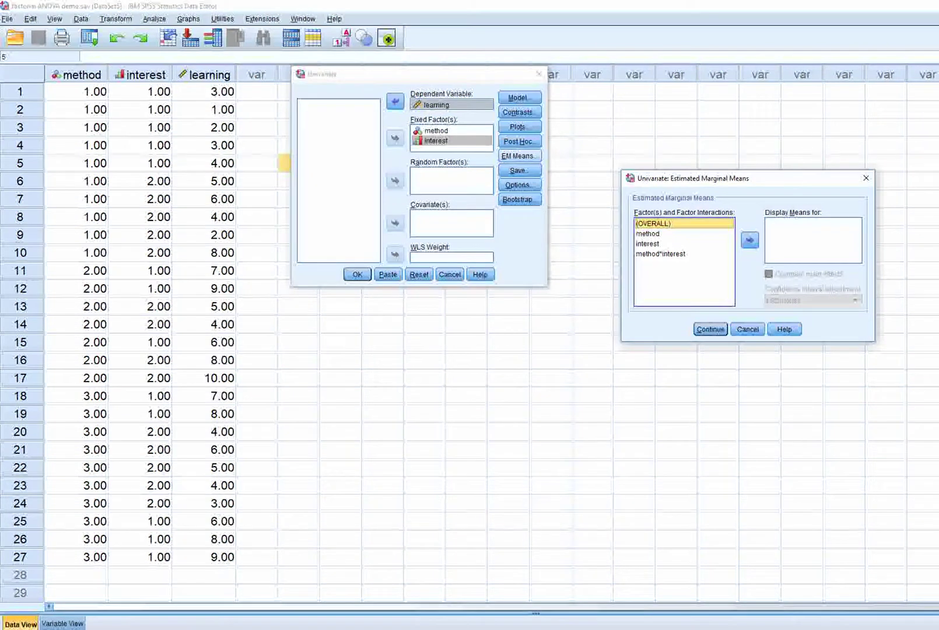
{"action": "left_click", "coordinate": [661, 254], "text": "shift"}
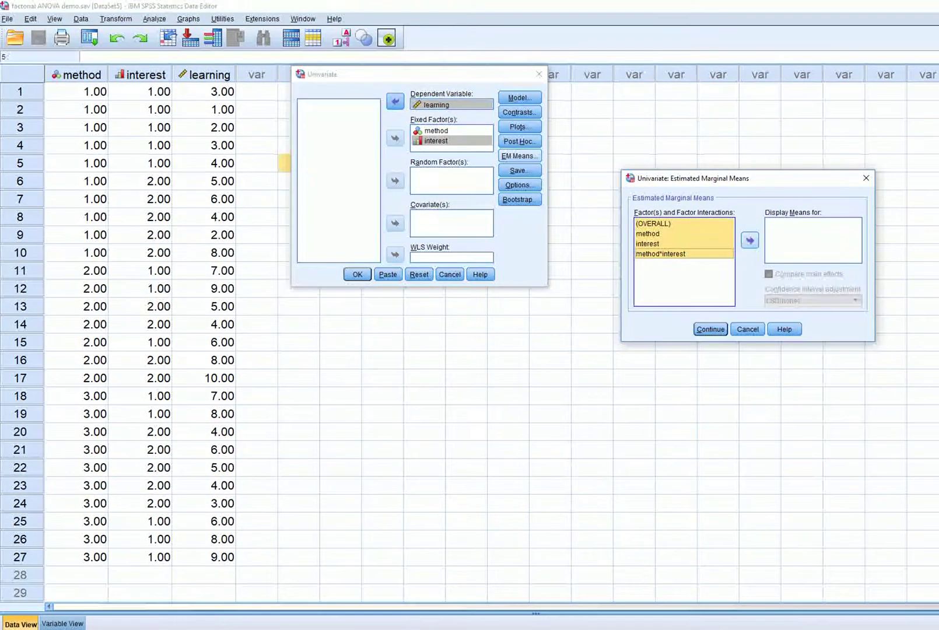
{"action": "left_click", "coordinate": [750, 240]}
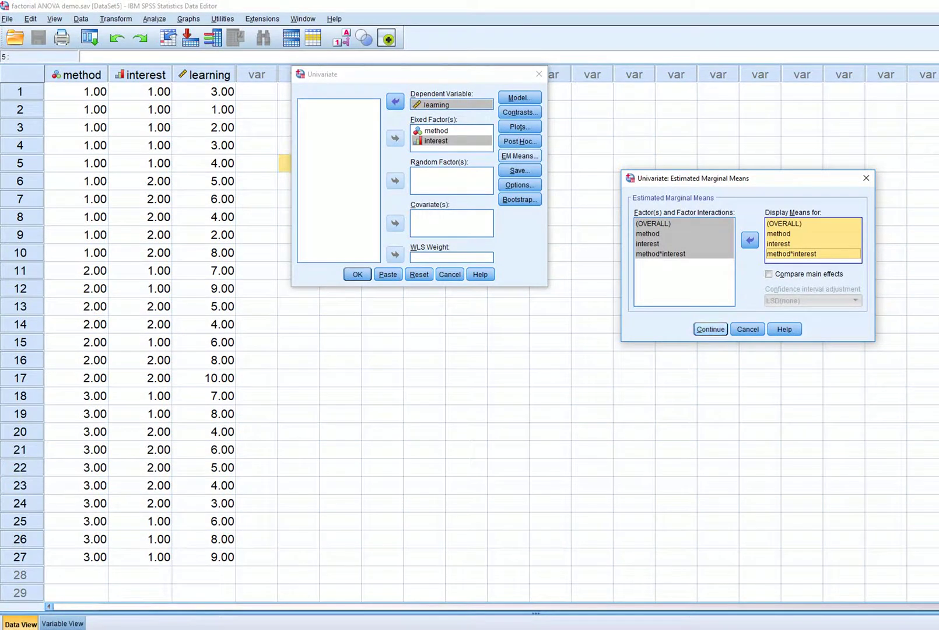
{"action": "key", "text": "Return"}
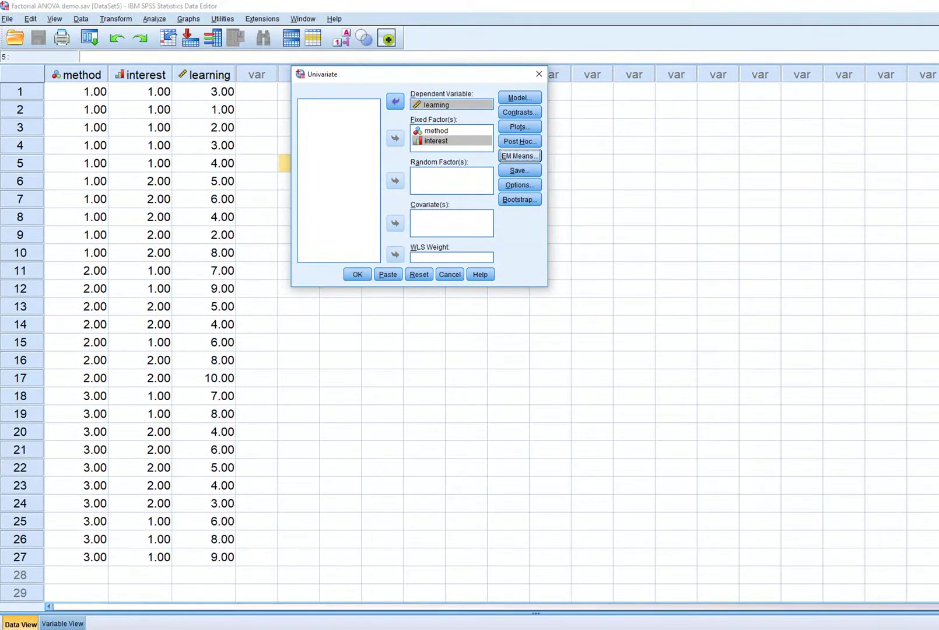
Request Tukey post hoc comparisons for the method factor.
{"action": "key", "text": "shift+Tab"}
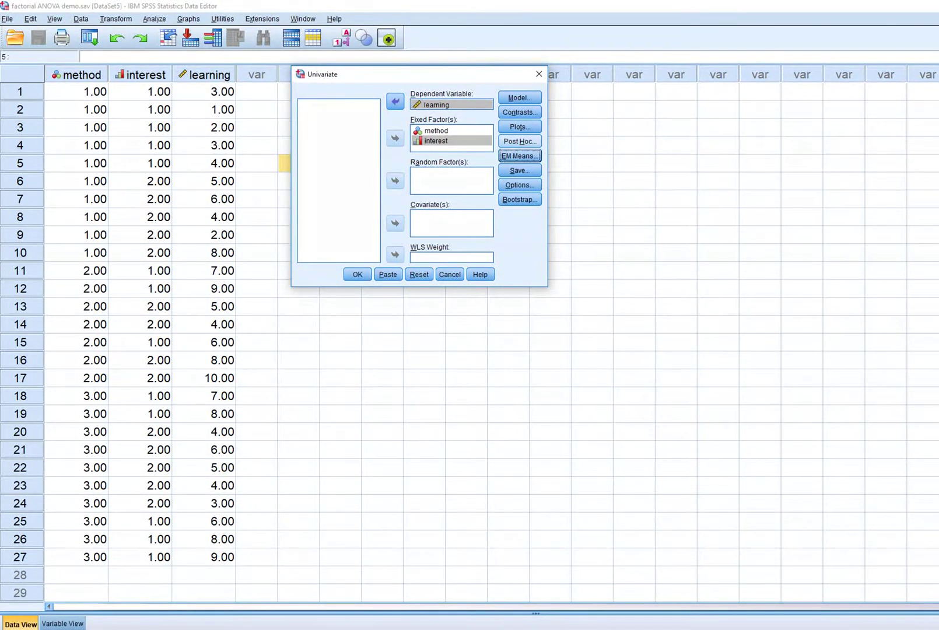
{"action": "key", "text": "space"}
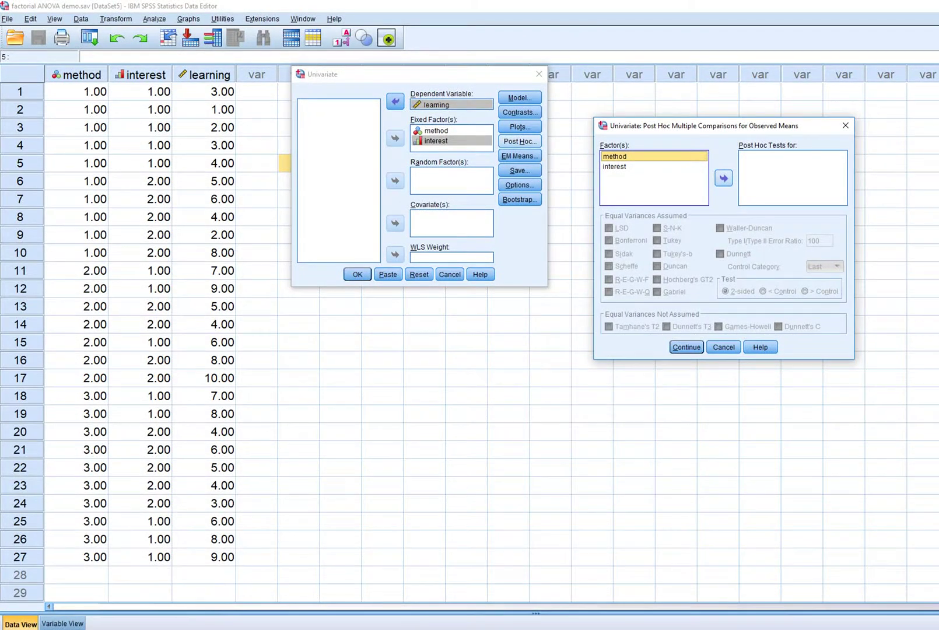
{"action": "left_click", "coordinate": [723, 178]}
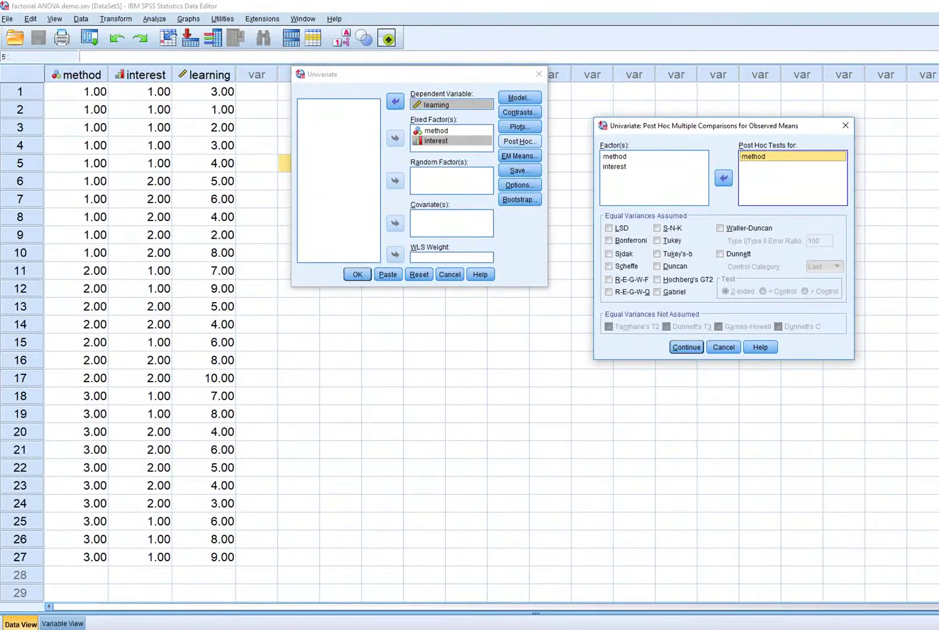
{"action": "left_click", "coordinate": [613, 167]}
{"action": "left_click", "coordinate": [658, 240]}
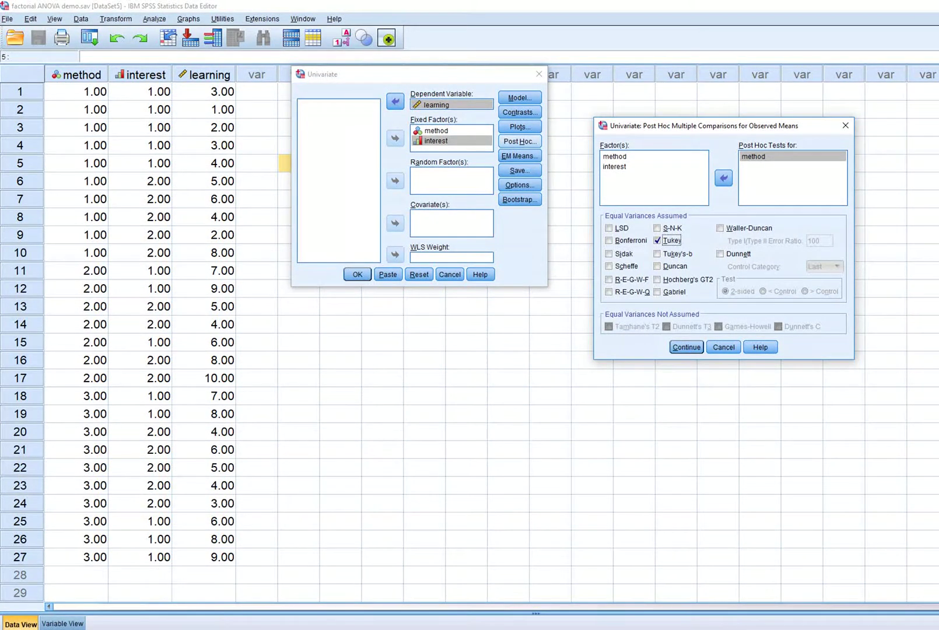
{"action": "left_click_drag", "start_coordinate": [617, 333], "coordinate": [686, 333]}
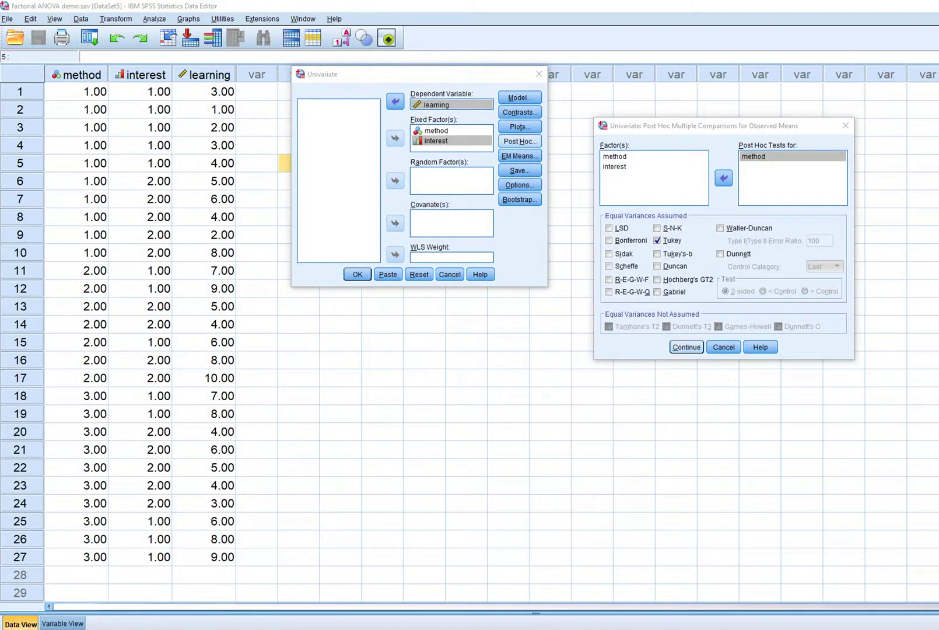
{"action": "key", "text": "Return"}
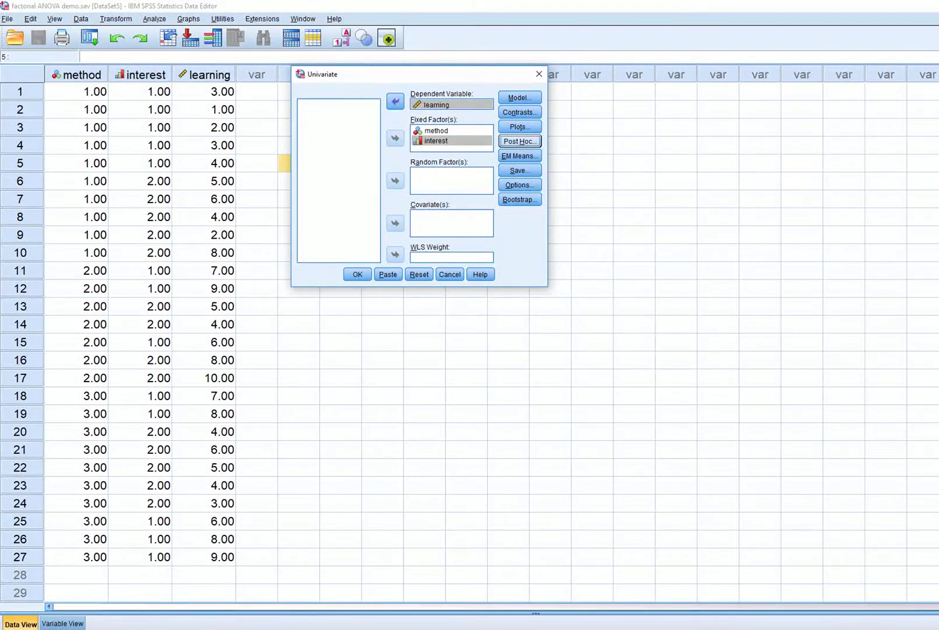
Add a method*interest profile plot with method on the horizontal axis and interest as separate lines.
{"action": "key", "text": "shift+Tab"}
{"action": "key", "text": "Return"}
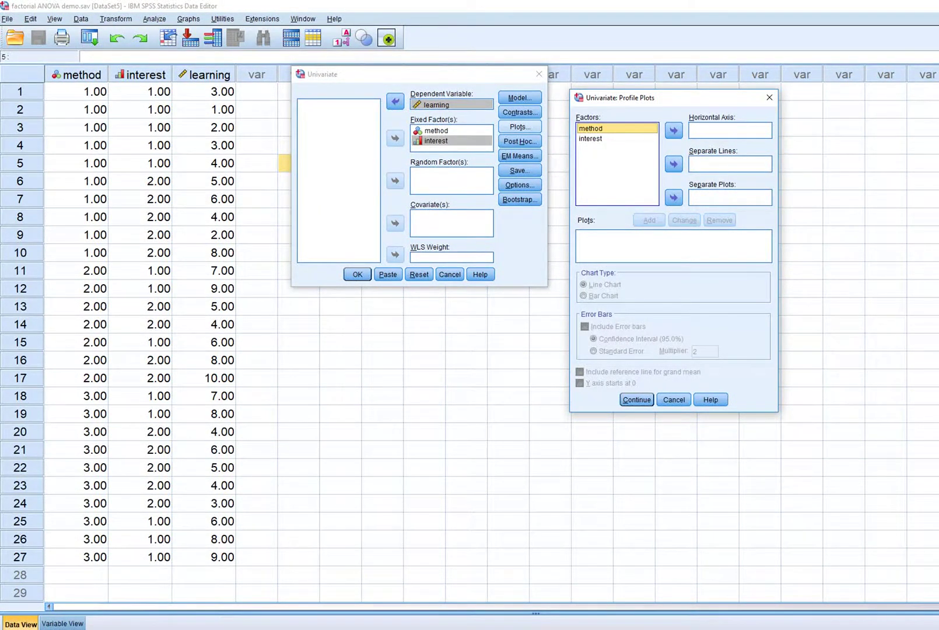
{"action": "left_click", "coordinate": [674, 130]}
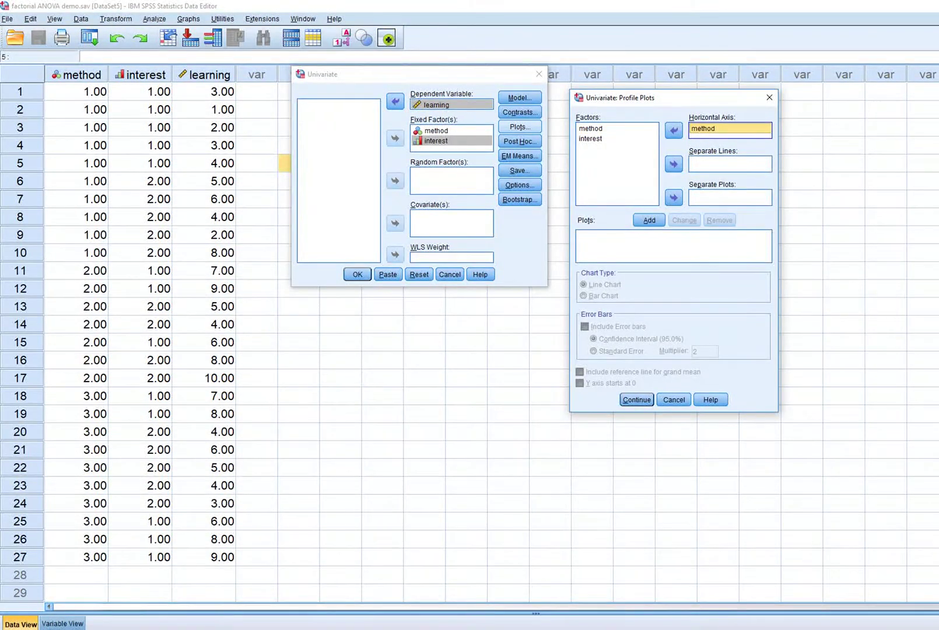
{"action": "left_click", "coordinate": [591, 138]}
{"action": "left_click", "coordinate": [674, 164]}
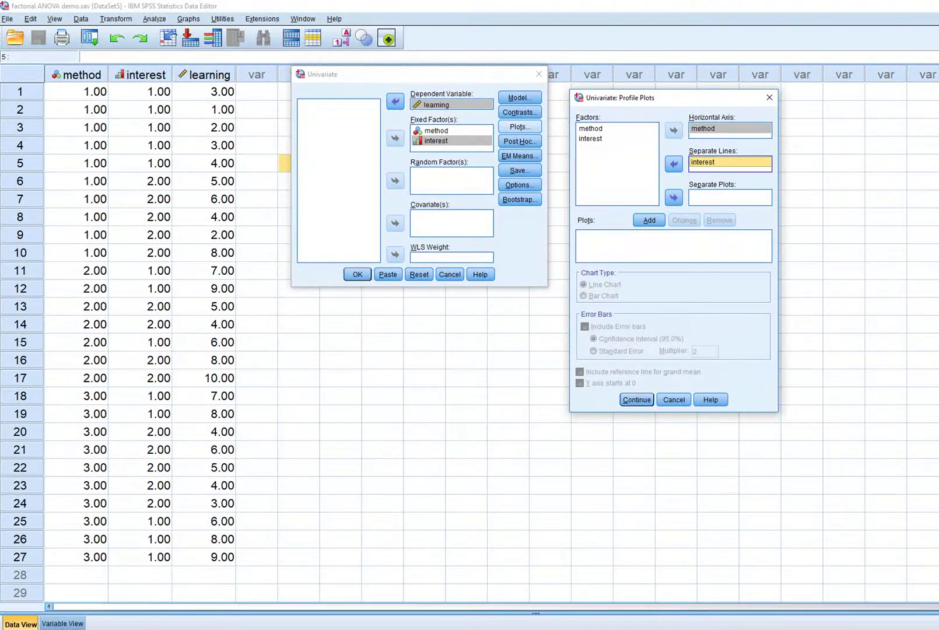
{"action": "left_click", "coordinate": [650, 220]}
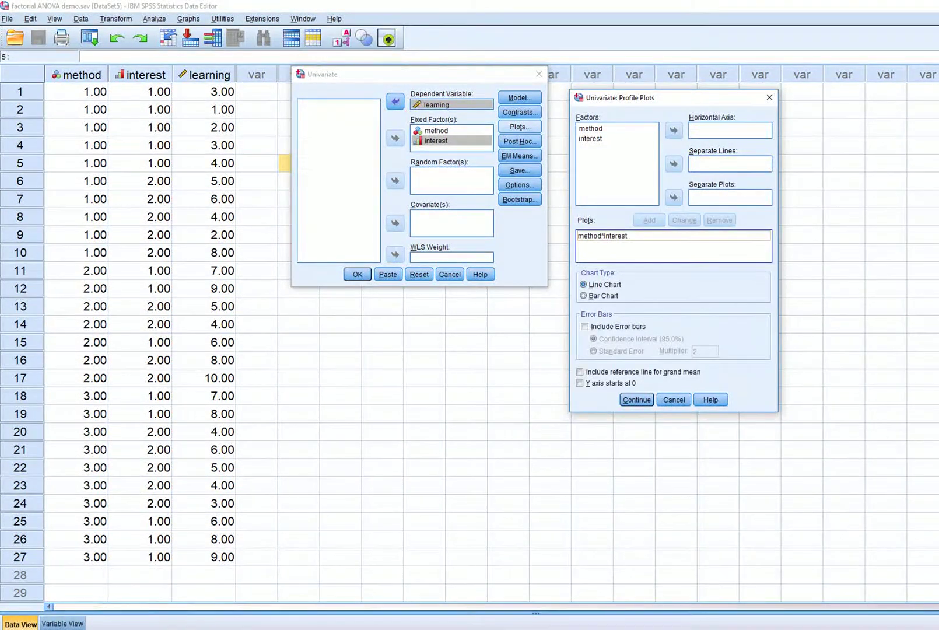
Accept the profile plot settings and run the Univariate analysis.
{"action": "left_click", "coordinate": [591, 128]}
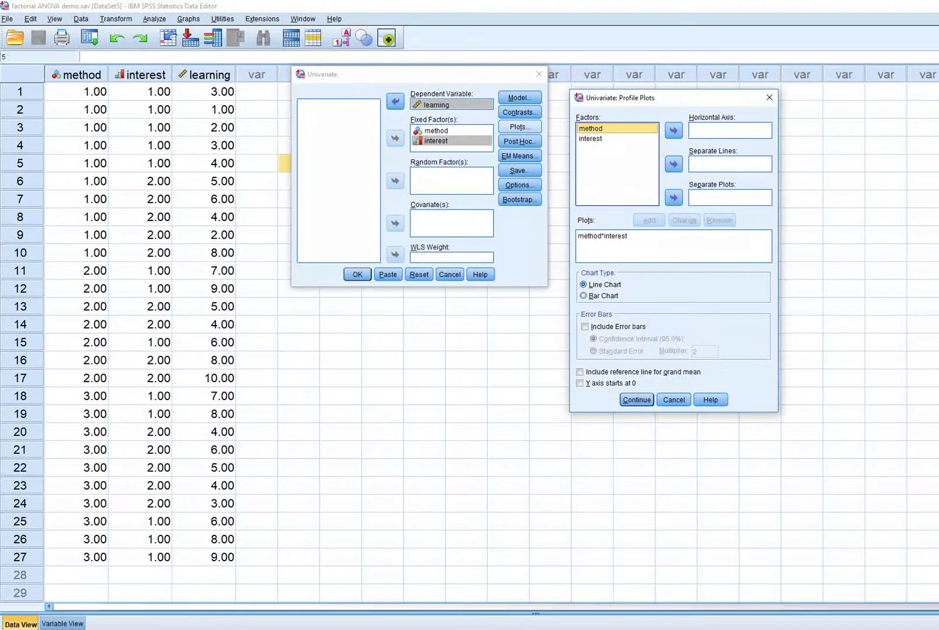
{"action": "left_click", "coordinate": [591, 139]}
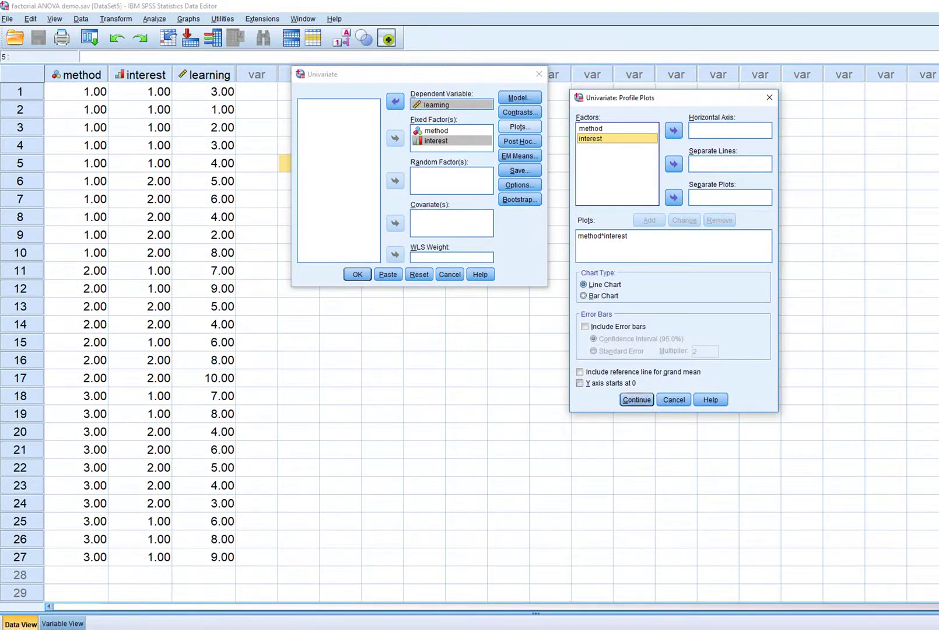
{"action": "left_click", "coordinate": [636, 400]}
{"action": "left_click", "coordinate": [357, 275]}
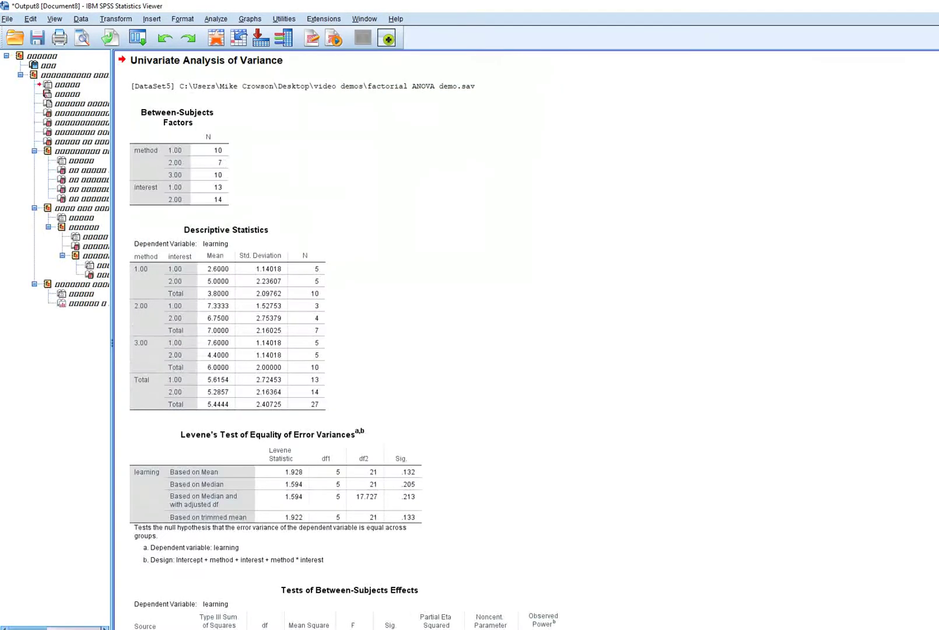
Examine the Descriptive Statistics table for the mean learning scores by method and interest group.
{"action": "scroll", "coordinate": [467, 338], "scroll_direction": "down", "scroll_amount": 3}
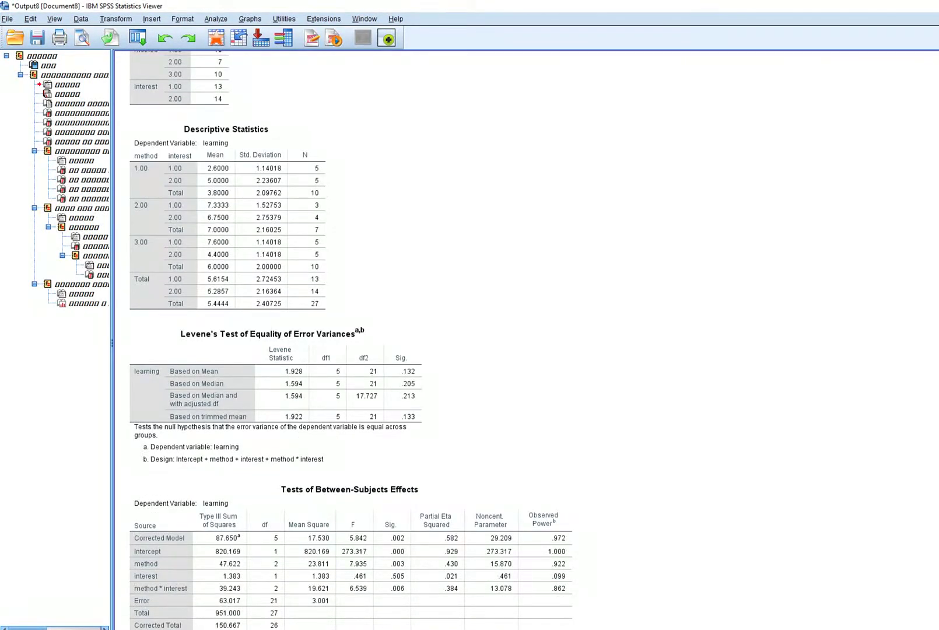
{"action": "left_click_drag", "start_coordinate": [179, 138], "coordinate": [260, 132]}
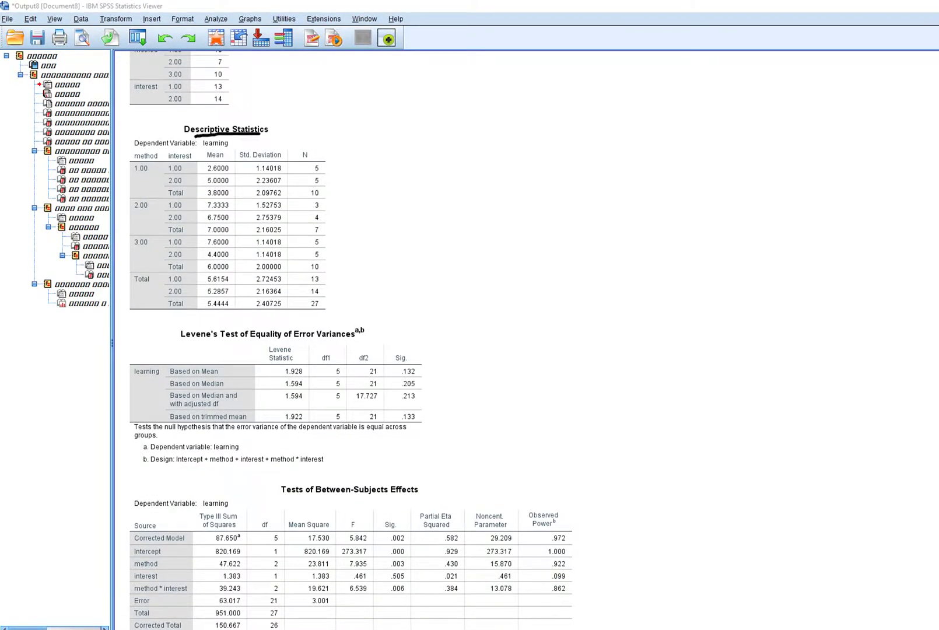
{"action": "mouse_move", "coordinate": [205, 174]}
{"action": "left_mouse_down"}
{"action": "mouse_move", "coordinate": [222, 172]}
{"action": "mouse_move", "coordinate": [220, 187]}
{"action": "left_mouse_up"}
{"action": "left_click_drag", "start_coordinate": [133, 174], "coordinate": [185, 173]}
{"action": "left_click_drag", "start_coordinate": [204, 175], "coordinate": [236, 174]}
{"action": "left_click_drag", "start_coordinate": [139, 175], "coordinate": [130, 177]}
{"action": "left_click_drag", "start_coordinate": [166, 186], "coordinate": [235, 188]}
{"action": "left_click_drag", "start_coordinate": [131, 212], "coordinate": [180, 210]}
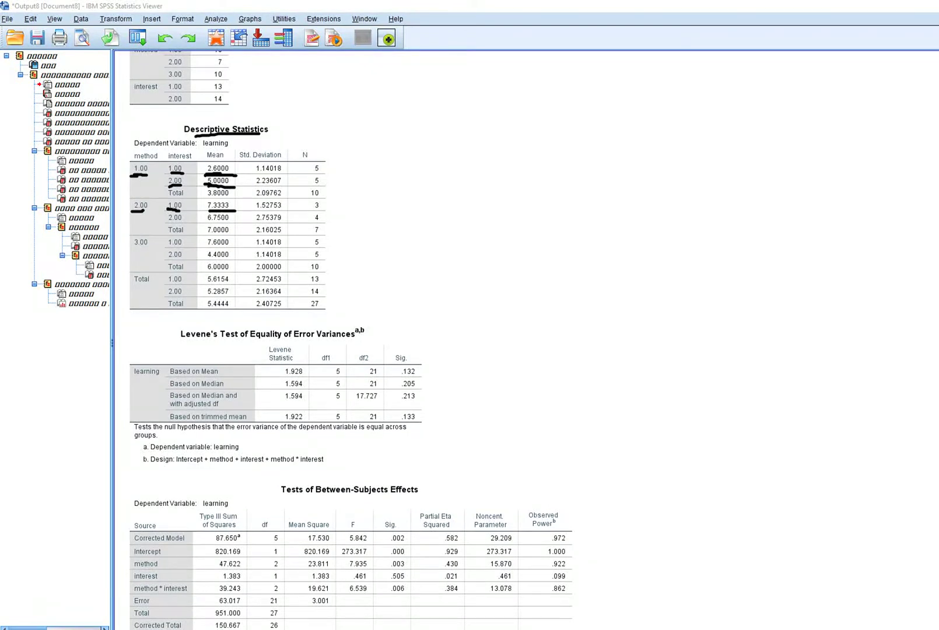
{"action": "left_click_drag", "start_coordinate": [128, 211], "coordinate": [232, 223]}
{"action": "mouse_move", "coordinate": [208, 246]}
{"action": "left_mouse_down"}
{"action": "mouse_move", "coordinate": [234, 247]}
{"action": "mouse_move", "coordinate": [226, 256]}
{"action": "left_mouse_up"}
Examine the Based on Mean row of Levene's Test of Equality of Error Variances.
{"action": "scroll", "coordinate": [350, 339], "scroll_direction": "down", "scroll_amount": 2}
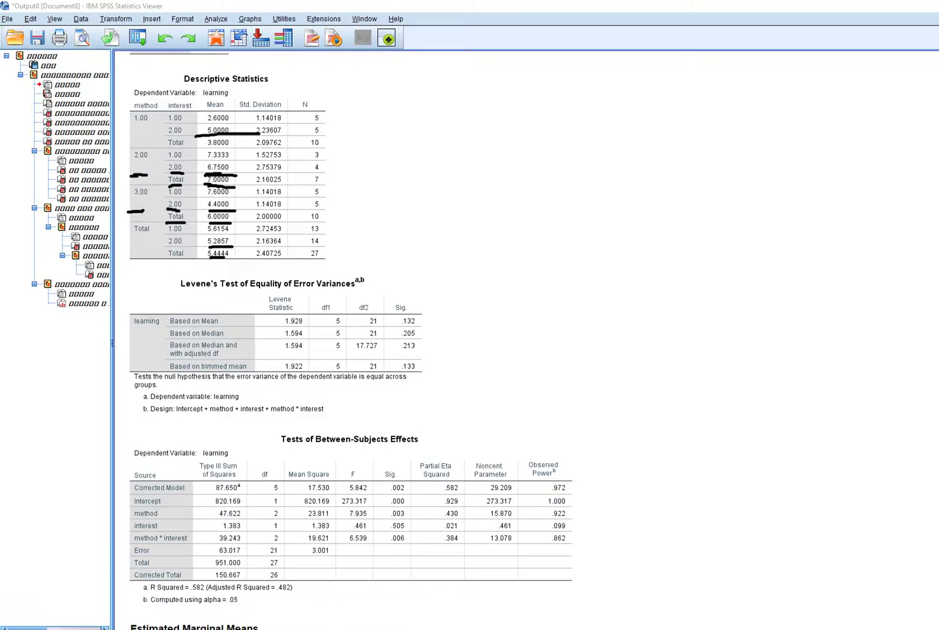
{"action": "scroll", "coordinate": [351, 338], "scroll_direction": "down", "scroll_amount": 6}
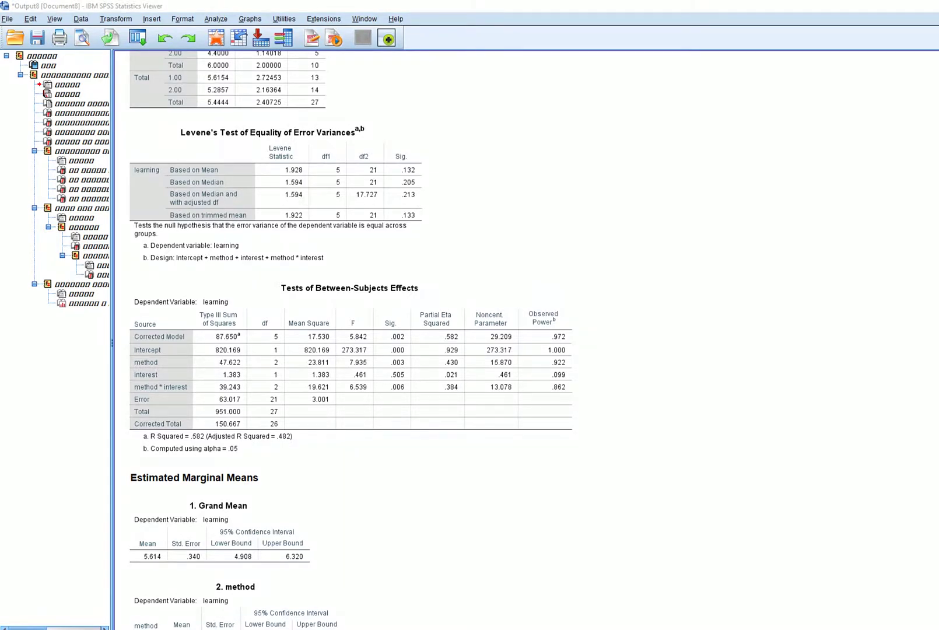
{"action": "left_click_drag", "start_coordinate": [240, 169], "coordinate": [251, 242]}
{"action": "mouse_move", "coordinate": [270, 175]}
{"action": "left_mouse_down"}
{"action": "mouse_move", "coordinate": [411, 173]}
{"action": "mouse_move", "coordinate": [427, 164]}
{"action": "mouse_move", "coordinate": [301, 157]}
{"action": "mouse_move", "coordinate": [257, 165]}
{"action": "mouse_move", "coordinate": [267, 176]}
{"action": "left_mouse_up"}
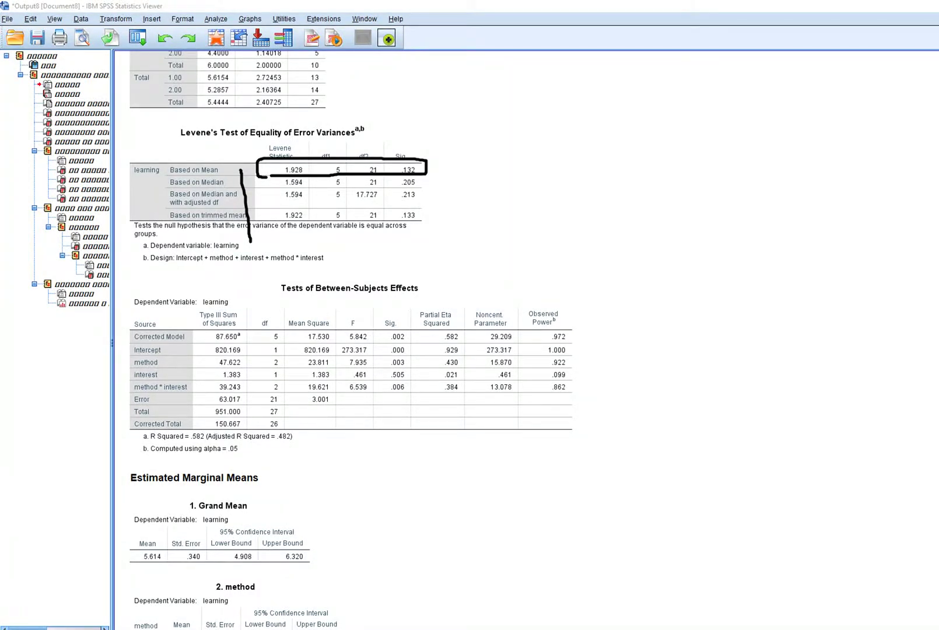
{"action": "mouse_move", "coordinate": [418, 161]}
{"action": "left_mouse_down"}
{"action": "mouse_move", "coordinate": [388, 172]}
{"action": "mouse_move", "coordinate": [435, 165]}
{"action": "mouse_move", "coordinate": [401, 157]}
{"action": "left_mouse_up"}
{"action": "key", "text": "Escape"}
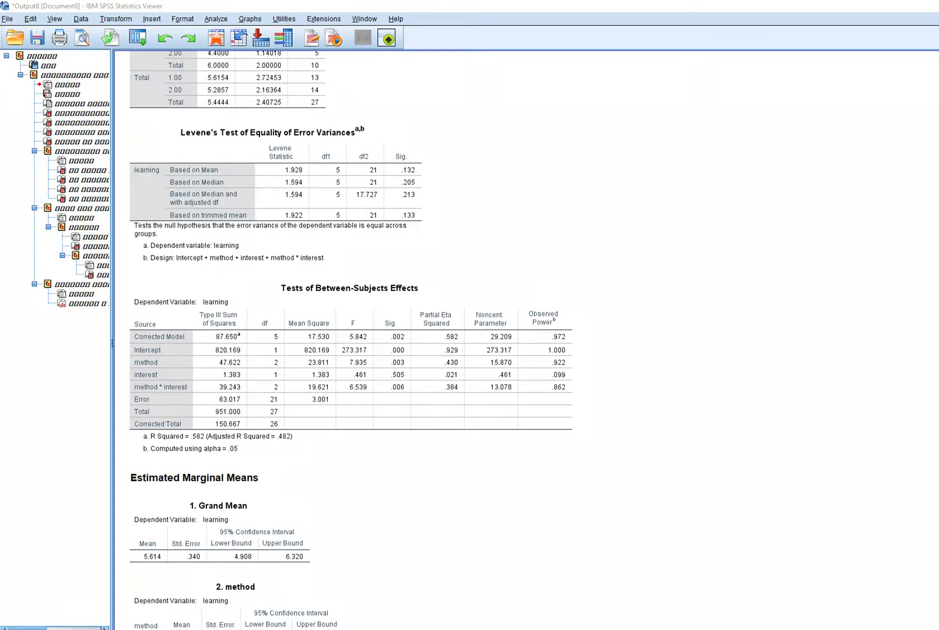
Check the significance based on the mean in Levene's test and locate the Tests of Between-Subjects Effects table.
{"action": "scroll", "coordinate": [350, 338], "scroll_direction": "up", "scroll_amount": 2}
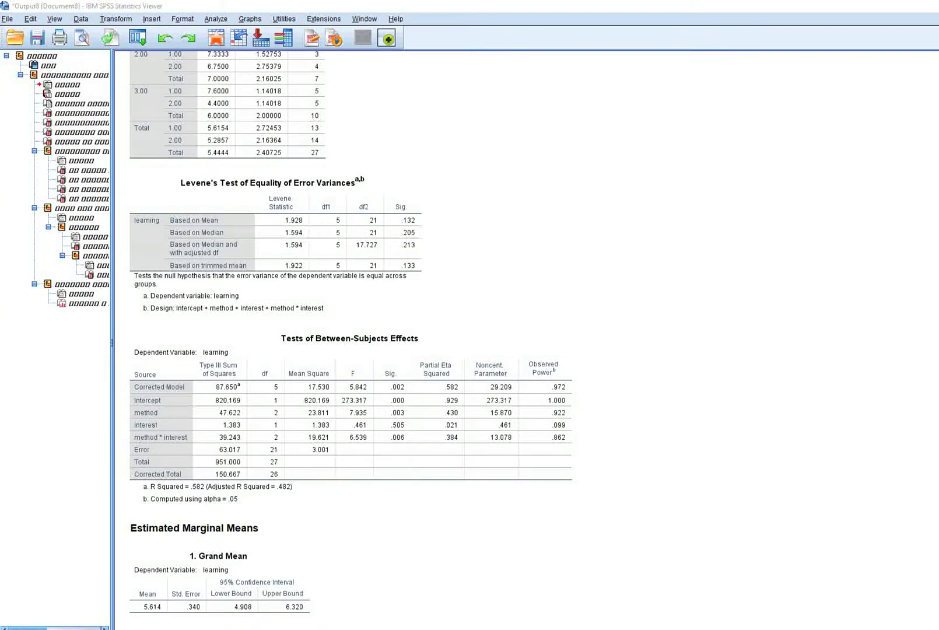
{"action": "left_click_drag", "start_coordinate": [396, 225], "coordinate": [434, 225]}
{"action": "left_click_drag", "start_coordinate": [422, 218], "coordinate": [433, 213]}
{"action": "left_click_drag", "start_coordinate": [281, 346], "coordinate": [434, 365]}
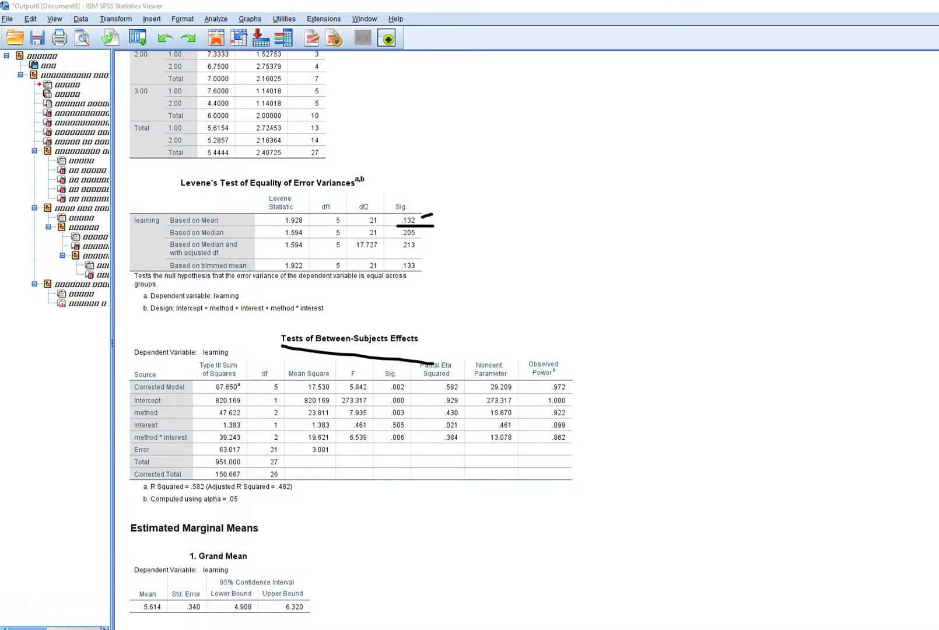
{"action": "key", "text": "Escape"}
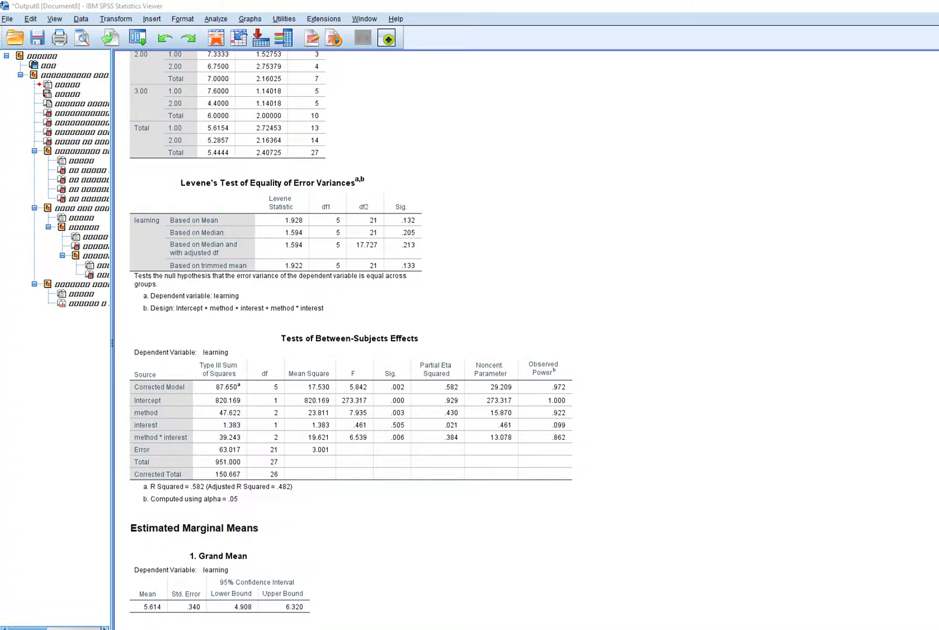
Examine the F tests and significance values for method, interest and method * interest in the Tests of Between-Subjects Effects table.
{"action": "scroll", "coordinate": [350, 338], "scroll_direction": "down", "scroll_amount": 6}
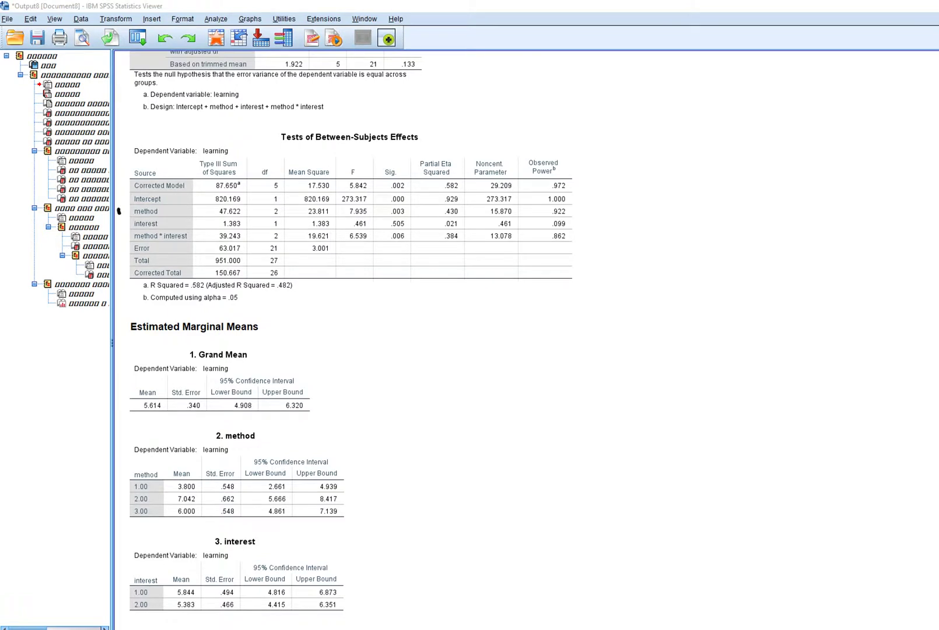
{"action": "mouse_move", "coordinate": [116, 221]}
{"action": "left_mouse_down"}
{"action": "mouse_move", "coordinate": [125, 226]}
{"action": "mouse_move", "coordinate": [129, 216]}
{"action": "mouse_move", "coordinate": [128, 231]}
{"action": "mouse_move", "coordinate": [176, 240]}
{"action": "left_mouse_up"}
{"action": "left_click_drag", "start_coordinate": [164, 212], "coordinate": [171, 211]}
{"action": "left_click_drag", "start_coordinate": [214, 217], "coordinate": [411, 220]}
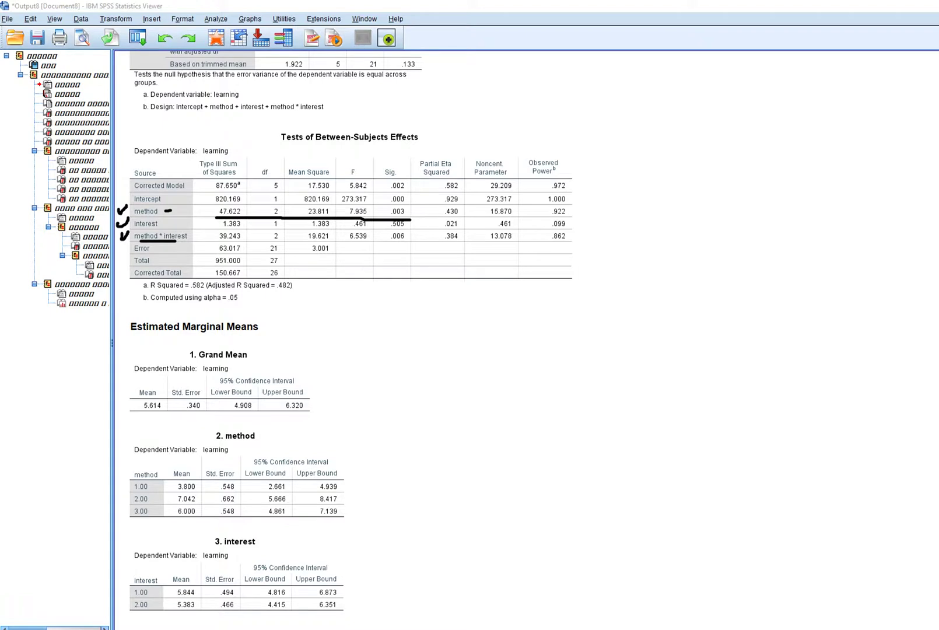
{"action": "mouse_move", "coordinate": [382, 211]}
{"action": "left_mouse_down"}
{"action": "mouse_move", "coordinate": [401, 219]}
{"action": "mouse_move", "coordinate": [414, 208]}
{"action": "mouse_move", "coordinate": [386, 201]}
{"action": "mouse_move", "coordinate": [381, 212]}
{"action": "left_mouse_up"}
{"action": "left_click_drag", "start_coordinate": [168, 225], "coordinate": [174, 224]}
{"action": "mouse_move", "coordinate": [231, 228]}
{"action": "left_mouse_down"}
{"action": "mouse_move", "coordinate": [386, 234]}
{"action": "mouse_move", "coordinate": [411, 220]}
{"action": "mouse_move", "coordinate": [383, 233]}
{"action": "left_mouse_up"}
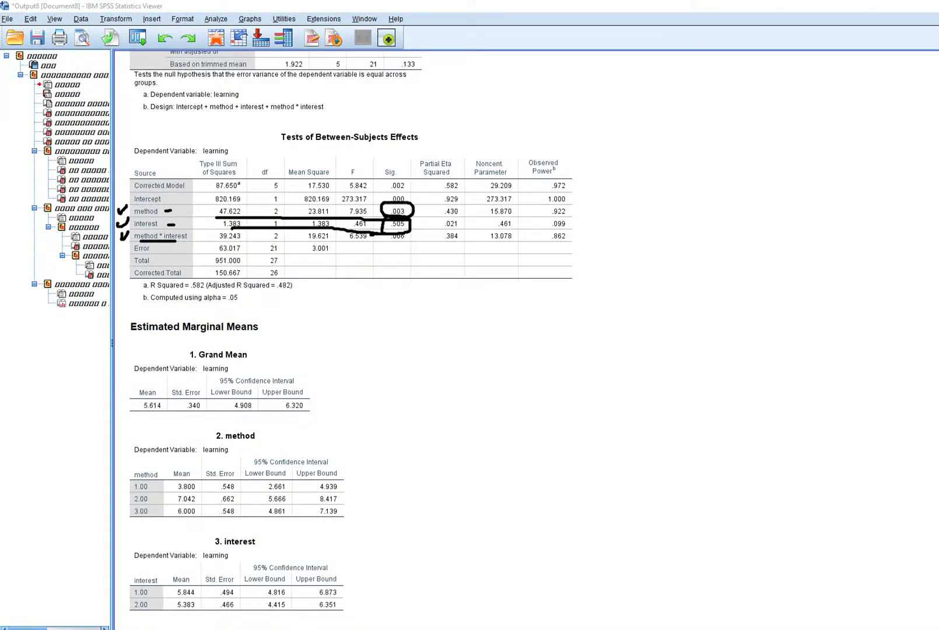
{"action": "mouse_move", "coordinate": [227, 241]}
{"action": "left_mouse_down"}
{"action": "mouse_move", "coordinate": [412, 240]}
{"action": "mouse_move", "coordinate": [399, 239]}
{"action": "mouse_move", "coordinate": [415, 229]}
{"action": "mouse_move", "coordinate": [383, 230]}
{"action": "mouse_move", "coordinate": [398, 239]}
{"action": "left_mouse_up"}
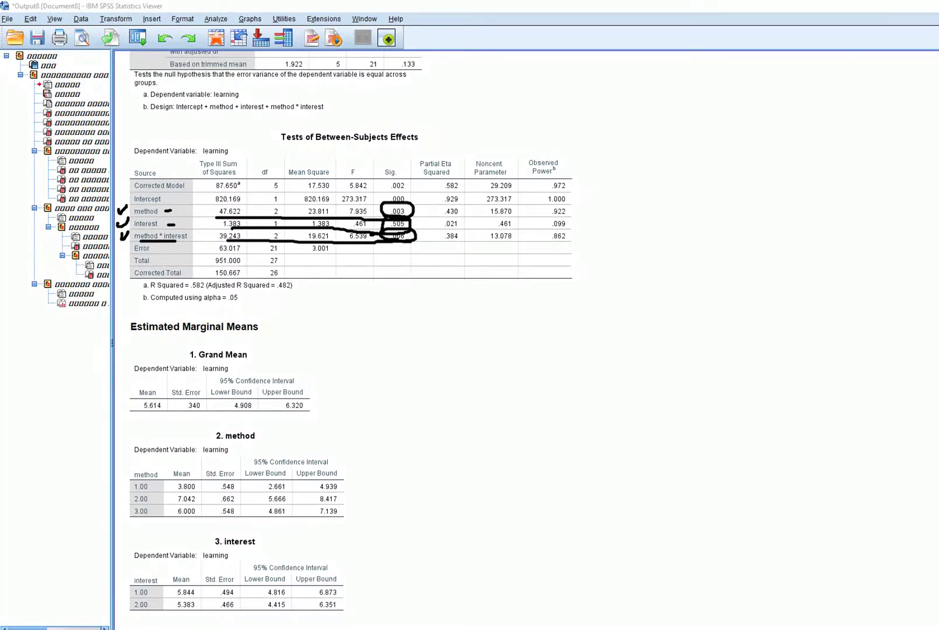
{"action": "key", "text": "Escape"}
Examine the significance of the method * interest interaction for the dependent variable learning.
{"action": "mouse_move", "coordinate": [383, 239]}
{"action": "left_mouse_down"}
{"action": "mouse_move", "coordinate": [414, 240]}
{"action": "mouse_move", "coordinate": [392, 230]}
{"action": "mouse_move", "coordinate": [384, 243]}
{"action": "left_mouse_up"}
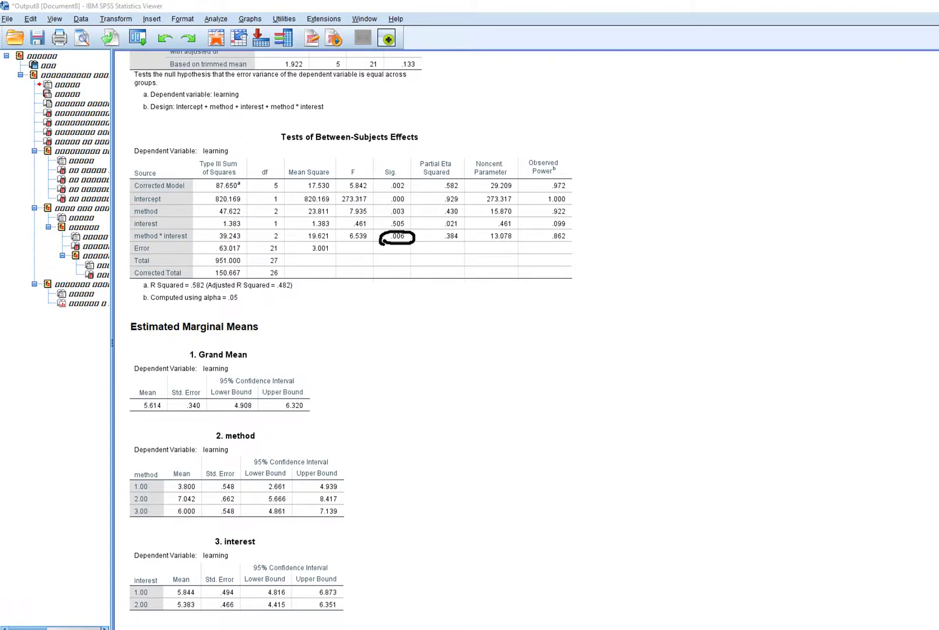
{"action": "left_click_drag", "start_coordinate": [137, 240], "coordinate": [149, 239]}
{"action": "left_click_drag", "start_coordinate": [203, 157], "coordinate": [225, 156]}
{"action": "left_click_drag", "start_coordinate": [164, 240], "coordinate": [187, 243]}
Compare the Partial Eta Squared values for method, interest and method * interest with the effect size benchmarks .01, .06 and .14.
{"action": "mouse_move", "coordinate": [447, 215]}
{"action": "left_mouse_down"}
{"action": "mouse_move", "coordinate": [459, 217]}
{"action": "mouse_move", "coordinate": [461, 241]}
{"action": "left_mouse_up"}
{"action": "mouse_move", "coordinate": [649, 252]}
{"action": "left_mouse_down"}
{"action": "mouse_move", "coordinate": [655, 267]}
{"action": "mouse_move", "coordinate": [649, 252]}
{"action": "mouse_move", "coordinate": [673, 260]}
{"action": "mouse_move", "coordinate": [654, 296]}
{"action": "mouse_move", "coordinate": [664, 281]}
{"action": "mouse_move", "coordinate": [671, 293]}
{"action": "mouse_move", "coordinate": [651, 328]}
{"action": "mouse_move", "coordinate": [670, 319]}
{"action": "mouse_move", "coordinate": [669, 329]}
{"action": "left_mouse_up"}
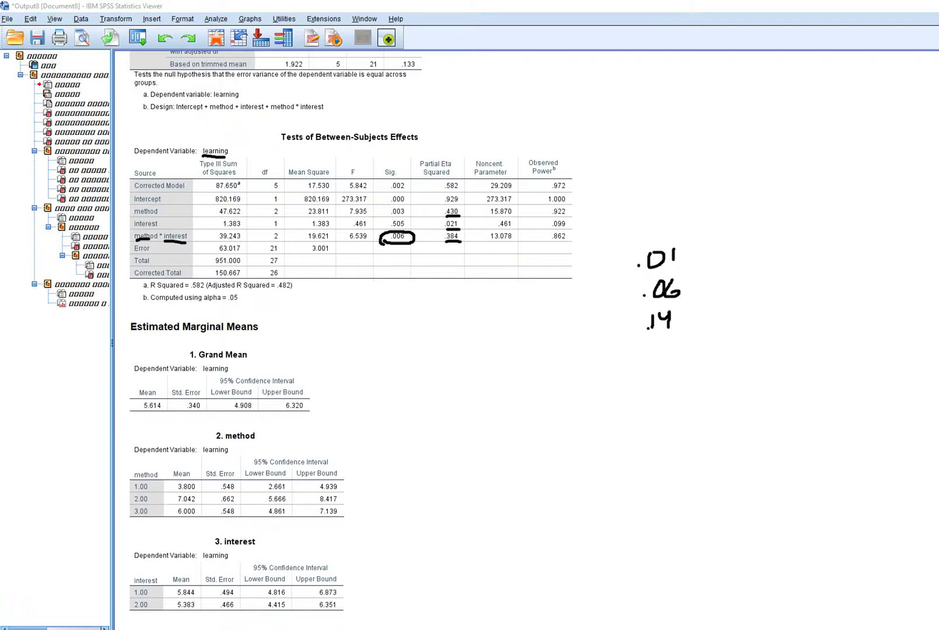
{"action": "mouse_move", "coordinate": [644, 237]}
{"action": "left_mouse_down"}
{"action": "mouse_move", "coordinate": [606, 318]}
{"action": "mouse_move", "coordinate": [716, 251]}
{"action": "mouse_move", "coordinate": [674, 228]}
{"action": "left_mouse_up"}
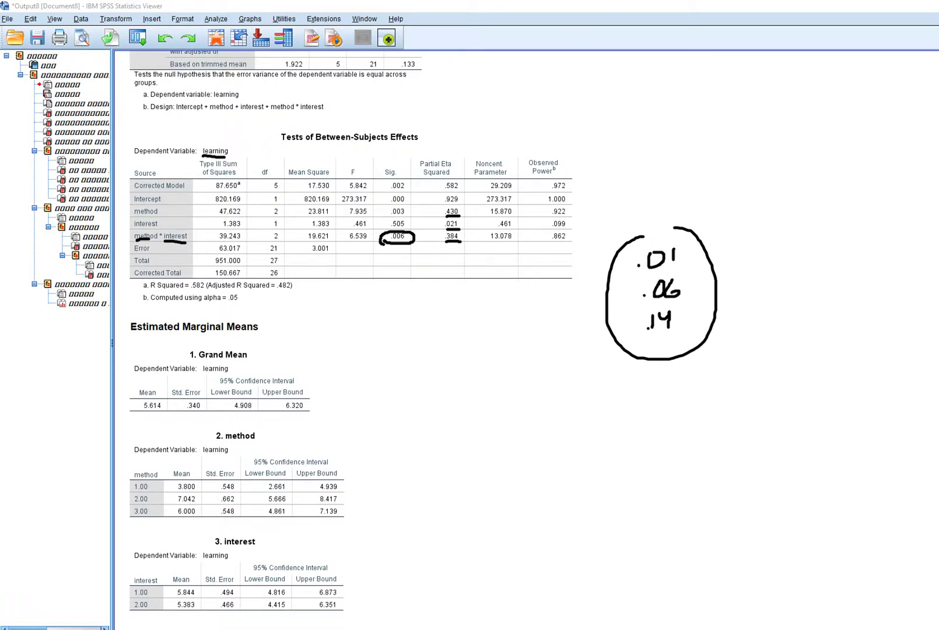
{"action": "left_click_drag", "start_coordinate": [693, 260], "coordinate": [739, 238]}
{"action": "left_click_drag", "start_coordinate": [459, 207], "coordinate": [470, 203]}
{"action": "left_click_drag", "start_coordinate": [459, 225], "coordinate": [466, 220]}
{"action": "left_click_drag", "start_coordinate": [460, 237], "coordinate": [473, 232]}
{"action": "key", "text": "Escape"}
{"action": "left_click", "coordinate": [350, 216]}
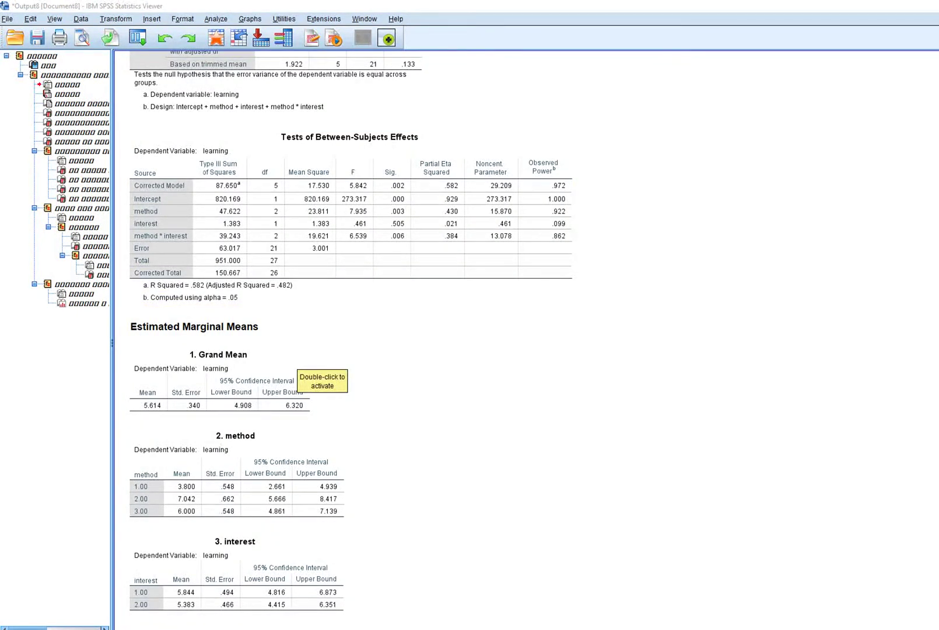
Review the Estimated Marginal Means tables for the grand mean, method, interest and method * interest.
{"action": "scroll", "coordinate": [292, 359], "scroll_direction": "down", "scroll_amount": 5}
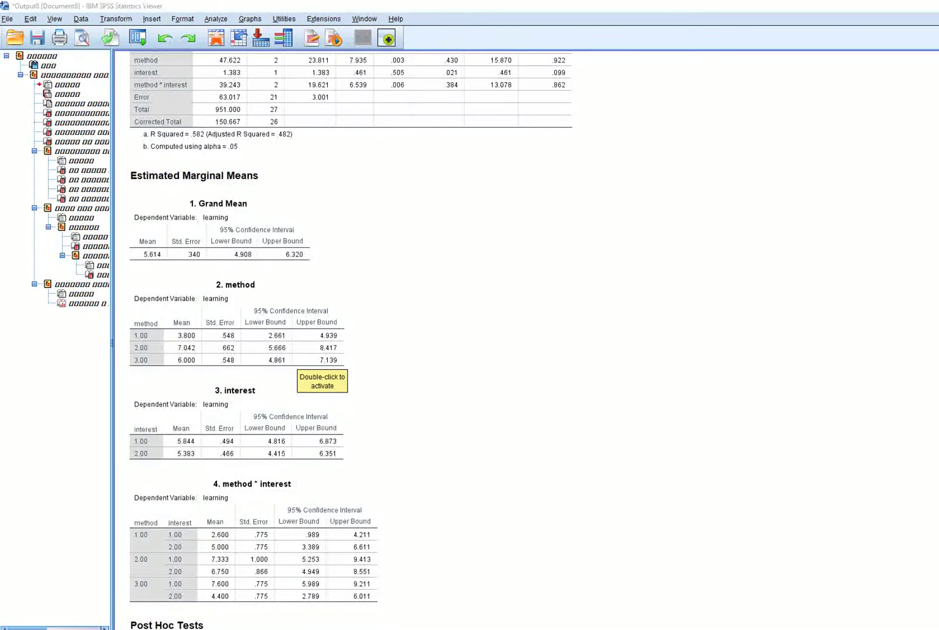
{"action": "scroll", "coordinate": [322, 373], "scroll_direction": "down", "scroll_amount": 2}
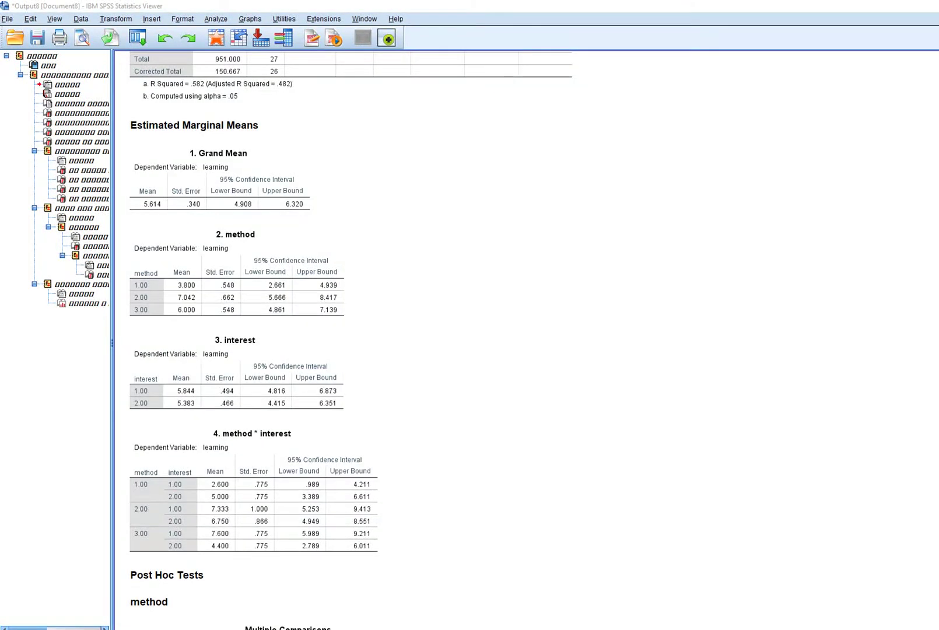
{"action": "scroll", "coordinate": [233, 140], "scroll_direction": "down", "scroll_amount": 2}
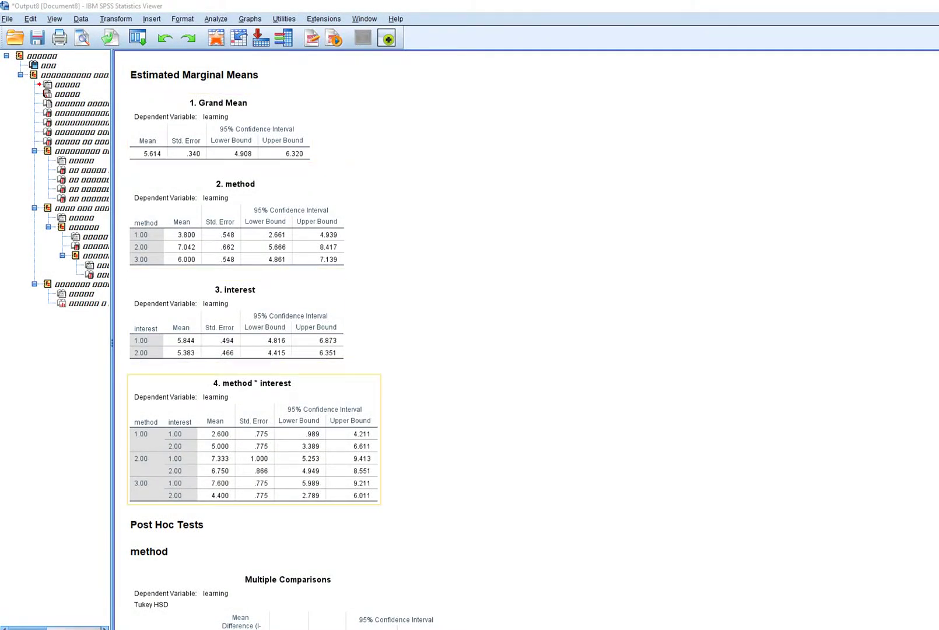
Examine the significance of each pair of methods in the Tukey HSD Multiple Comparisons table.
{"action": "scroll", "coordinate": [409, 338], "scroll_direction": "down", "scroll_amount": 10}
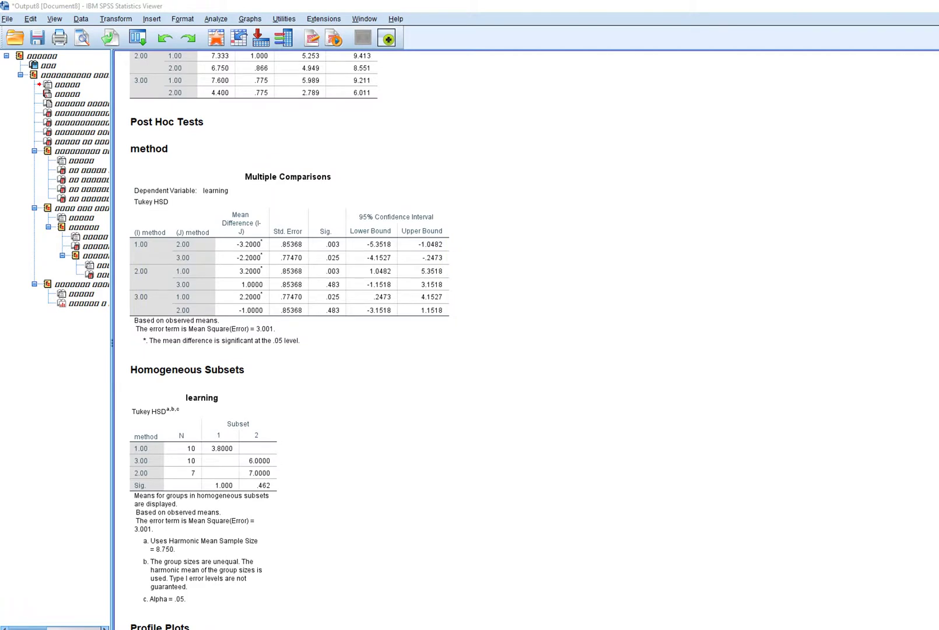
{"action": "left_click_drag", "start_coordinate": [327, 246], "coordinate": [341, 247]}
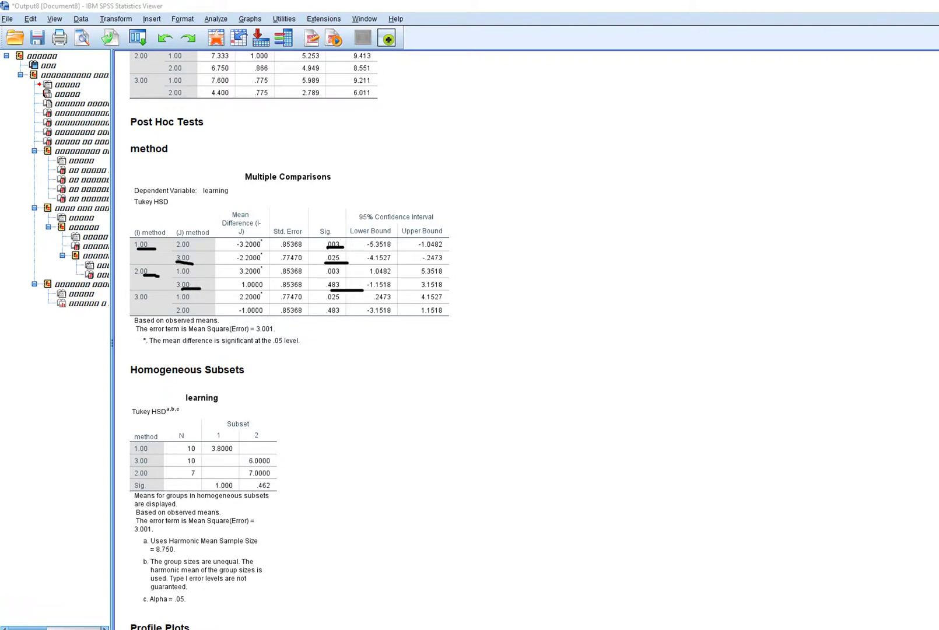
{"action": "scroll", "coordinate": [409, 338], "scroll_direction": "down", "scroll_amount": 10}
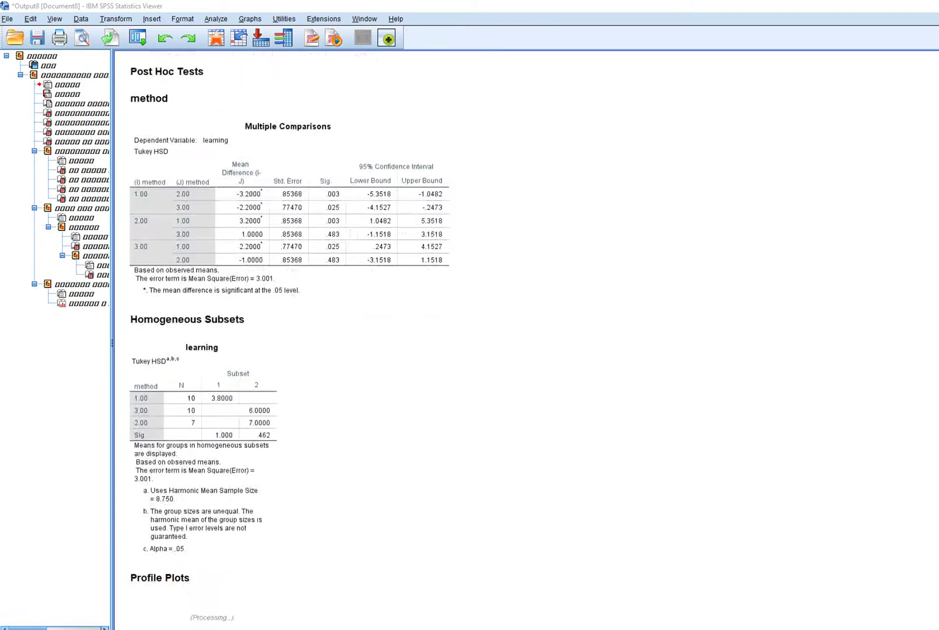
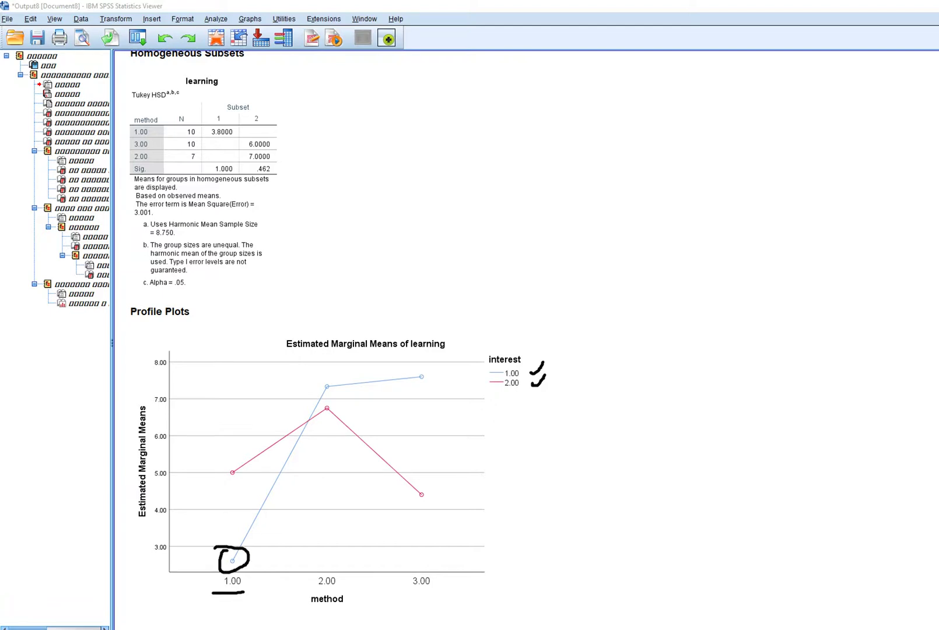
Examine the estimated marginal means of learning for both interest levels at methods 1, 2 and 3 in the profile plot.
{"action": "mouse_move", "coordinate": [221, 454]}
{"action": "left_mouse_down"}
{"action": "mouse_move", "coordinate": [234, 488]}
{"action": "mouse_move", "coordinate": [245, 454]}
{"action": "mouse_move", "coordinate": [219, 452]}
{"action": "left_mouse_up"}
{"action": "mouse_move", "coordinate": [333, 379]}
{"action": "left_mouse_down"}
{"action": "mouse_move", "coordinate": [312, 380]}
{"action": "mouse_move", "coordinate": [322, 426]}
{"action": "mouse_move", "coordinate": [321, 376]}
{"action": "left_mouse_up"}
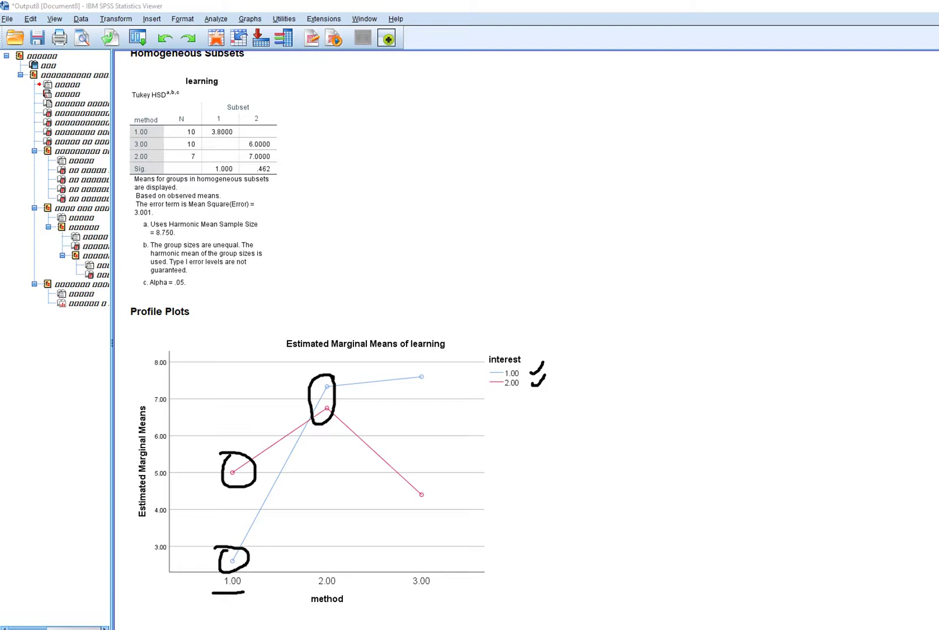
{"action": "left_click_drag", "start_coordinate": [429, 495], "coordinate": [432, 494]}
{"action": "mouse_move", "coordinate": [432, 369]}
{"action": "left_mouse_down"}
{"action": "mouse_move", "coordinate": [408, 362]}
{"action": "mouse_move", "coordinate": [403, 504]}
{"action": "mouse_move", "coordinate": [450, 378]}
{"action": "mouse_move", "coordinate": [444, 357]}
{"action": "left_mouse_up"}
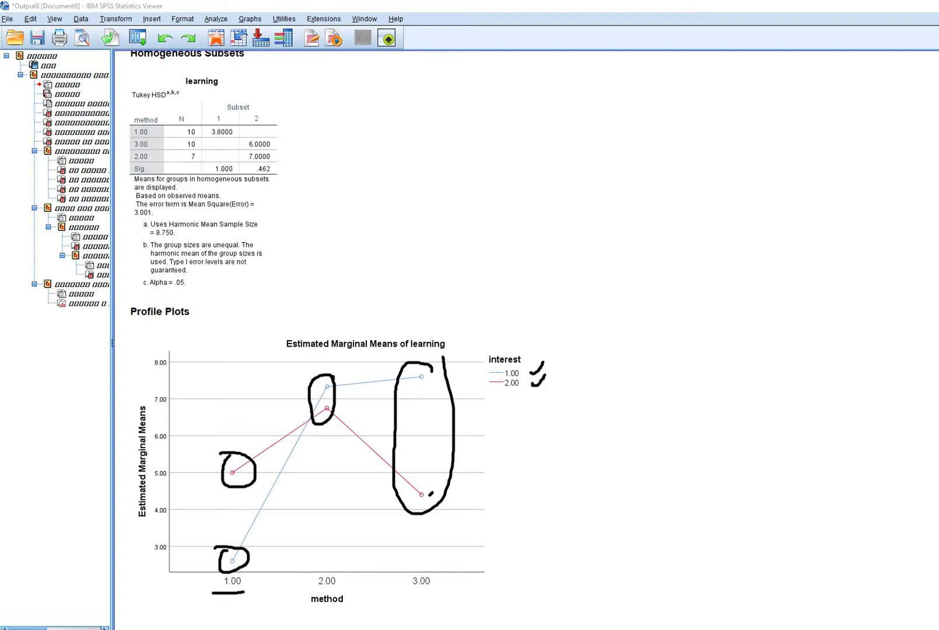
{"action": "key", "text": "Escape"}
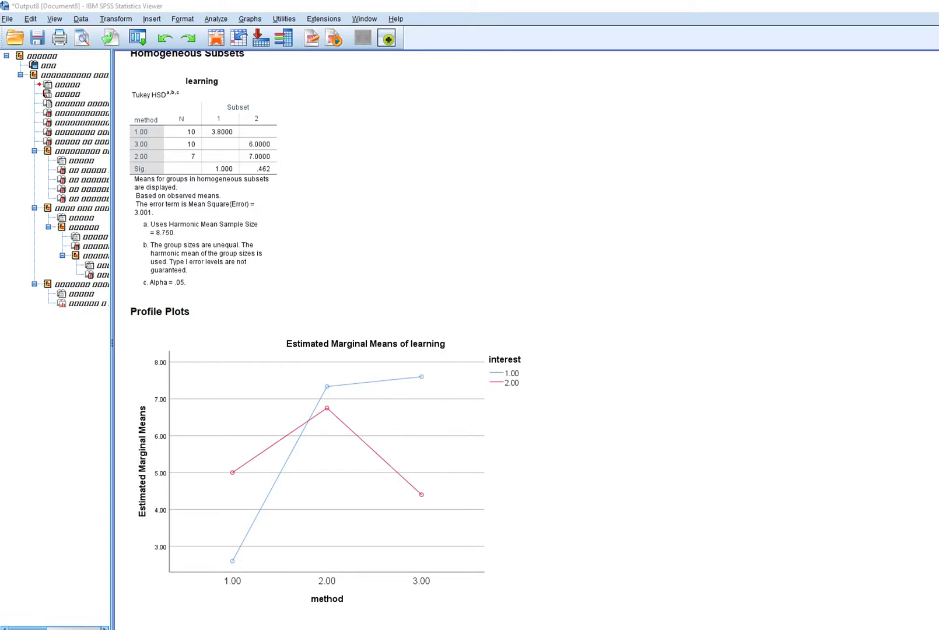
Compare the gap between the two interest lines at each of the three methods in the profile plot.
{"action": "left_click", "coordinate": [365, 470]}
{"action": "mouse_move", "coordinate": [254, 480]}
{"action": "left_mouse_down"}
{"action": "mouse_move", "coordinate": [231, 456]}
{"action": "mouse_move", "coordinate": [192, 560]}
{"action": "mouse_move", "coordinate": [267, 528]}
{"action": "mouse_move", "coordinate": [261, 480]}
{"action": "left_mouse_up"}
{"action": "mouse_move", "coordinate": [342, 422]}
{"action": "left_mouse_down"}
{"action": "mouse_move", "coordinate": [349, 414]}
{"action": "mouse_move", "coordinate": [333, 374]}
{"action": "mouse_move", "coordinate": [299, 446]}
{"action": "mouse_move", "coordinate": [350, 401]}
{"action": "left_mouse_up"}
{"action": "mouse_move", "coordinate": [444, 384]}
{"action": "left_mouse_down"}
{"action": "mouse_move", "coordinate": [438, 367]}
{"action": "mouse_move", "coordinate": [378, 421]}
{"action": "mouse_move", "coordinate": [465, 455]}
{"action": "mouse_move", "coordinate": [460, 366]}
{"action": "left_mouse_up"}
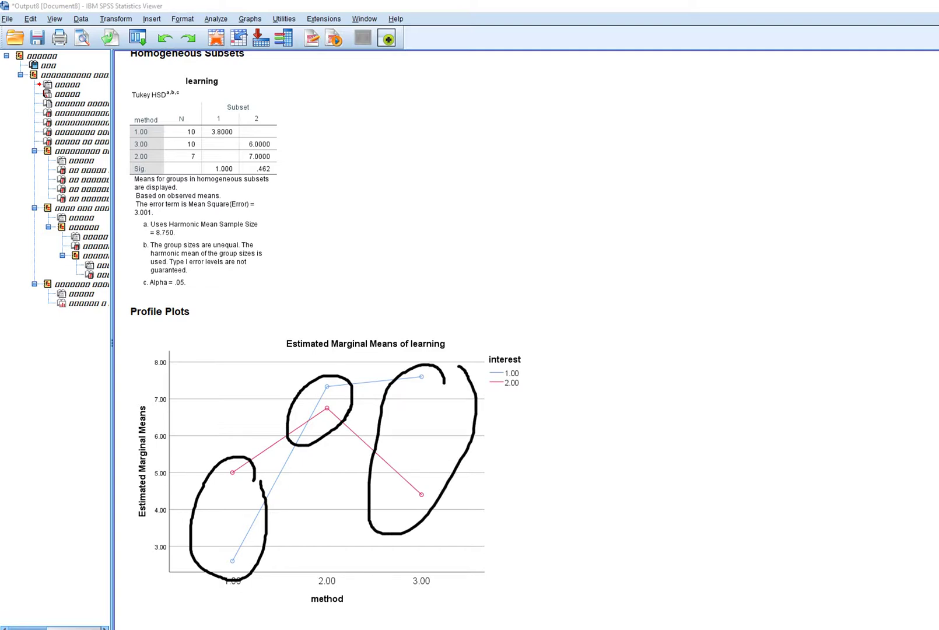
{"action": "left_click_drag", "start_coordinate": [228, 486], "coordinate": [228, 525]}
{"action": "left_click_drag", "start_coordinate": [328, 393], "coordinate": [327, 401]}
{"action": "left_click_drag", "start_coordinate": [422, 394], "coordinate": [422, 450]}
{"action": "left_click_drag", "start_coordinate": [221, 597], "coordinate": [243, 597]}
{"action": "left_click_drag", "start_coordinate": [314, 592], "coordinate": [335, 589]}
{"action": "left_click_drag", "start_coordinate": [397, 596], "coordinate": [437, 595]}
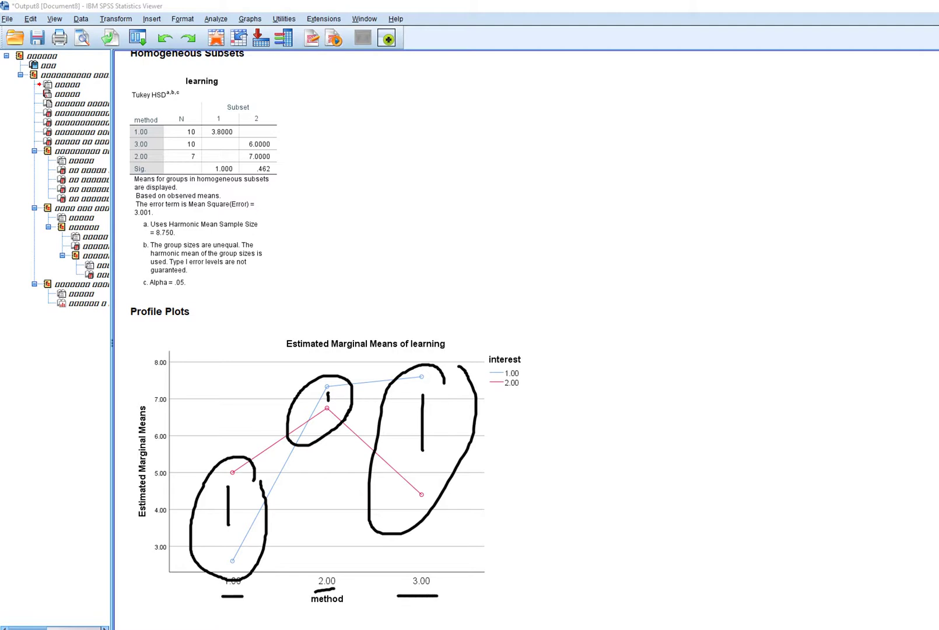
{"action": "key", "text": "Escape"}
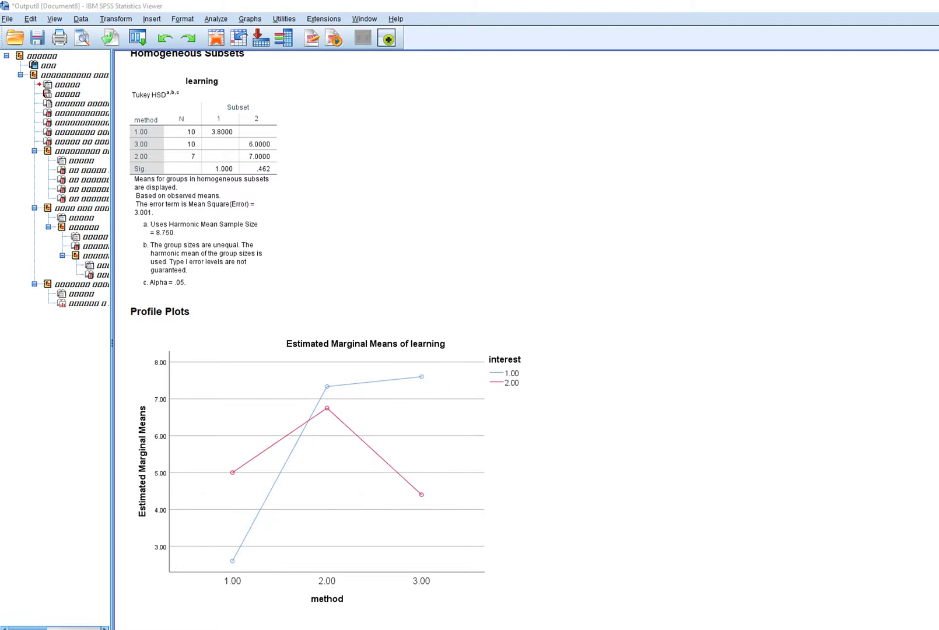
Paste the Univariate general linear model setup for learning by method and interest into a syntax window from the factorial ANOVA demo data.
{"action": "mouse_move", "coordinate": [314, 629]}
{"action": "left_click", "coordinate": [254, 601]}
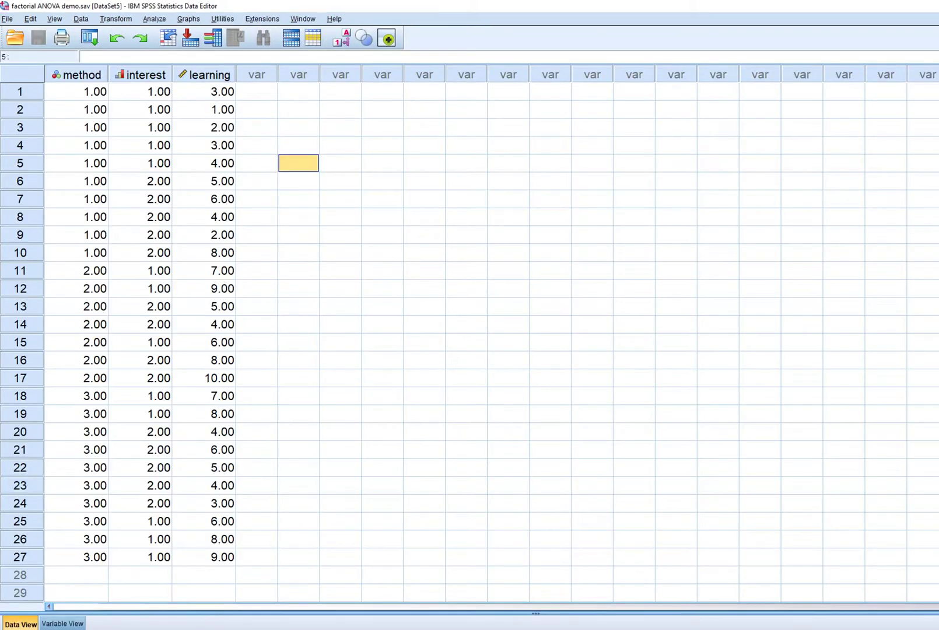
{"action": "left_click", "coordinate": [154, 19]}
{"action": "mouse_move", "coordinate": [189, 98]}
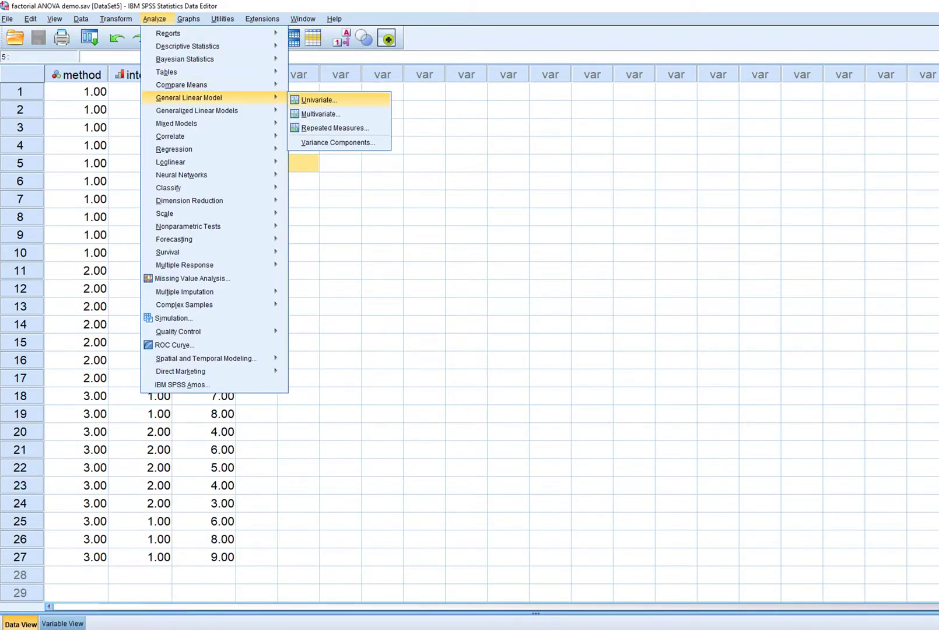
{"action": "key", "text": "Return"}
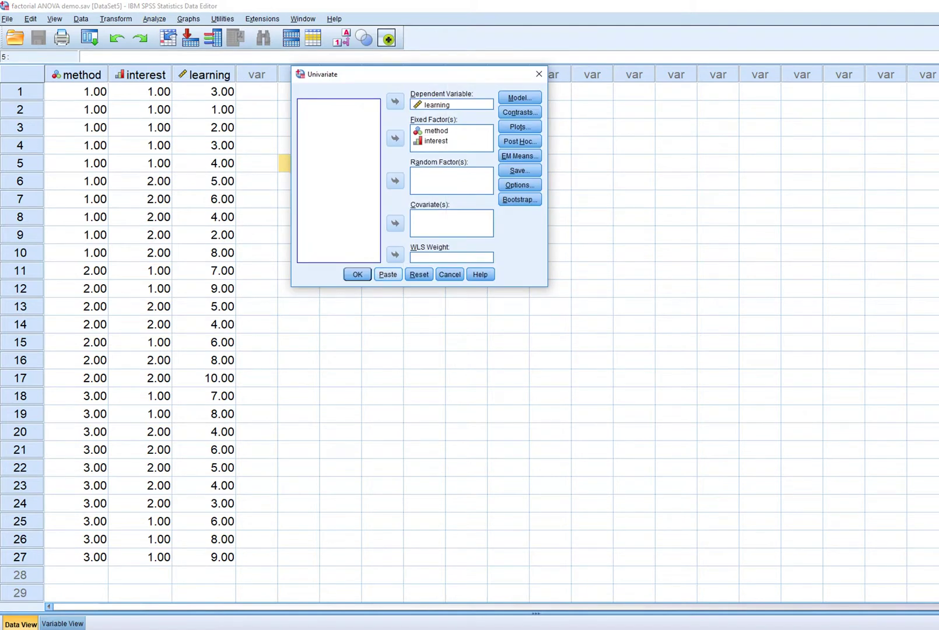
{"action": "left_click", "coordinate": [388, 275]}
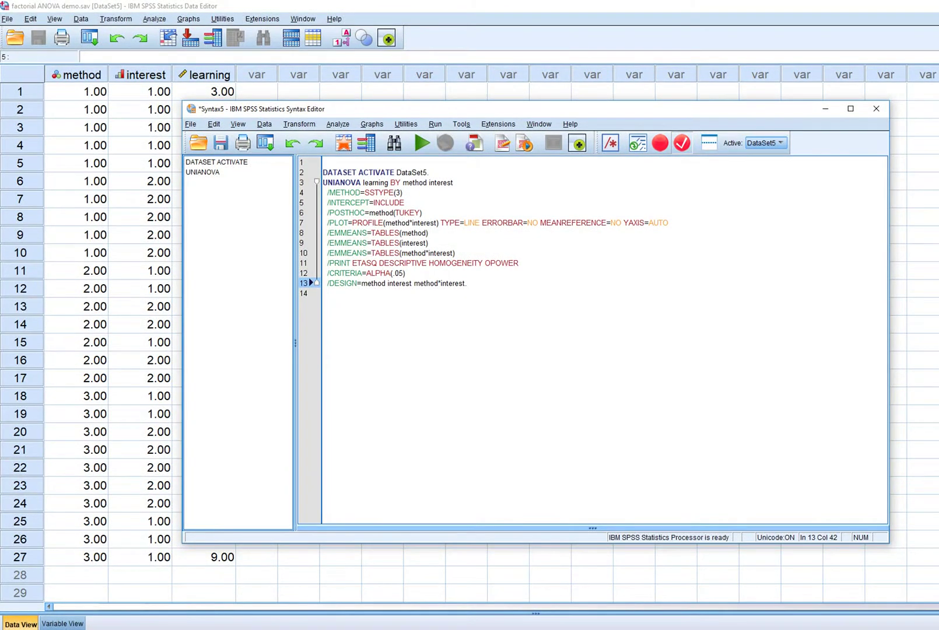
Append compare(interest) to the /EMMEANS=TABLES(method*interest) line of the UNIANOVA syntax.
{"action": "left_click_drag", "start_coordinate": [326, 253], "coordinate": [458, 253]}
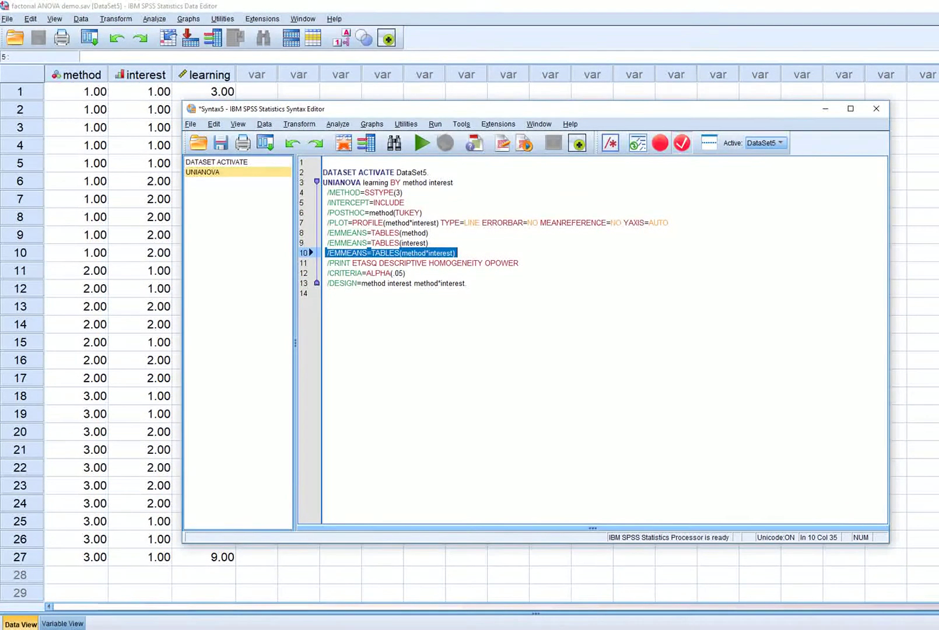
{"action": "left_click", "coordinate": [458, 253]}
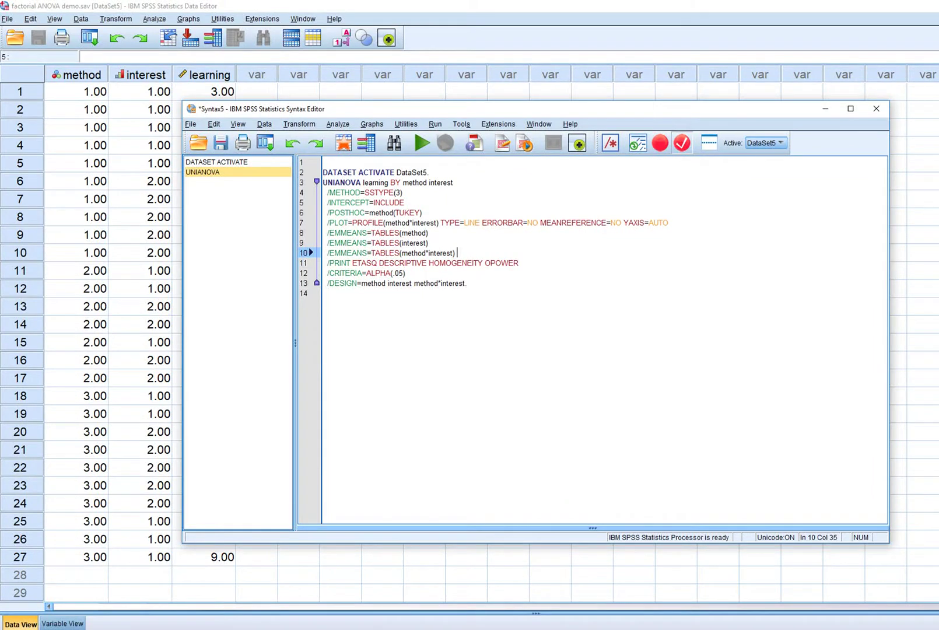
{"action": "type", "text": "compare("}
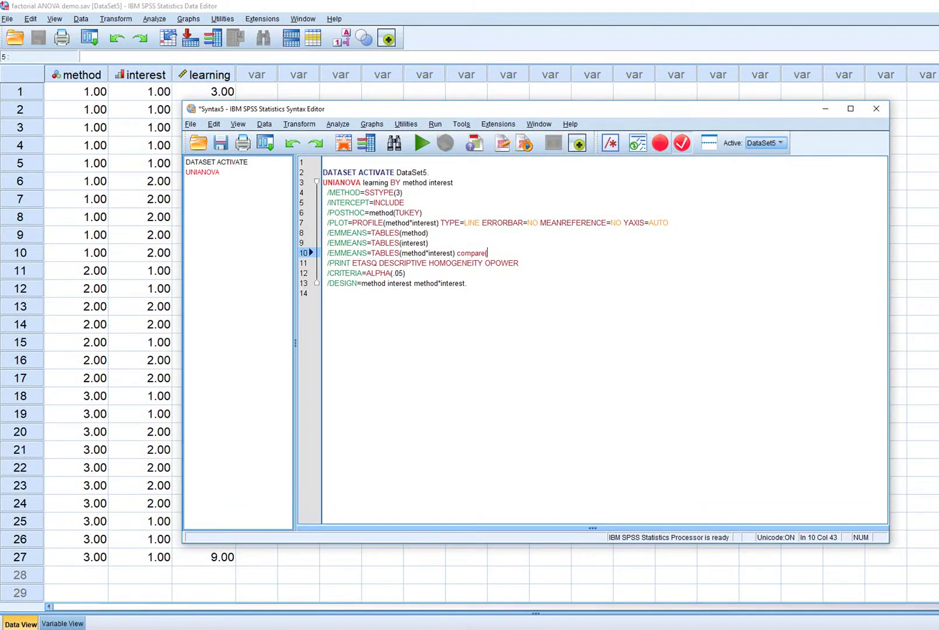
{"action": "type", "text": ")"}
{"action": "type", "text": "interest"}
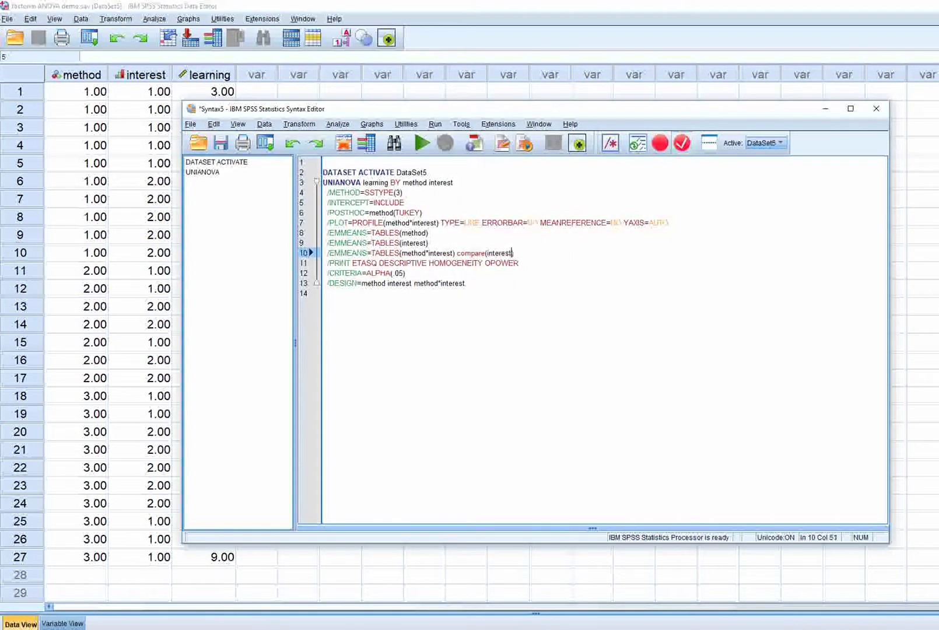
{"action": "key", "text": "Right"}
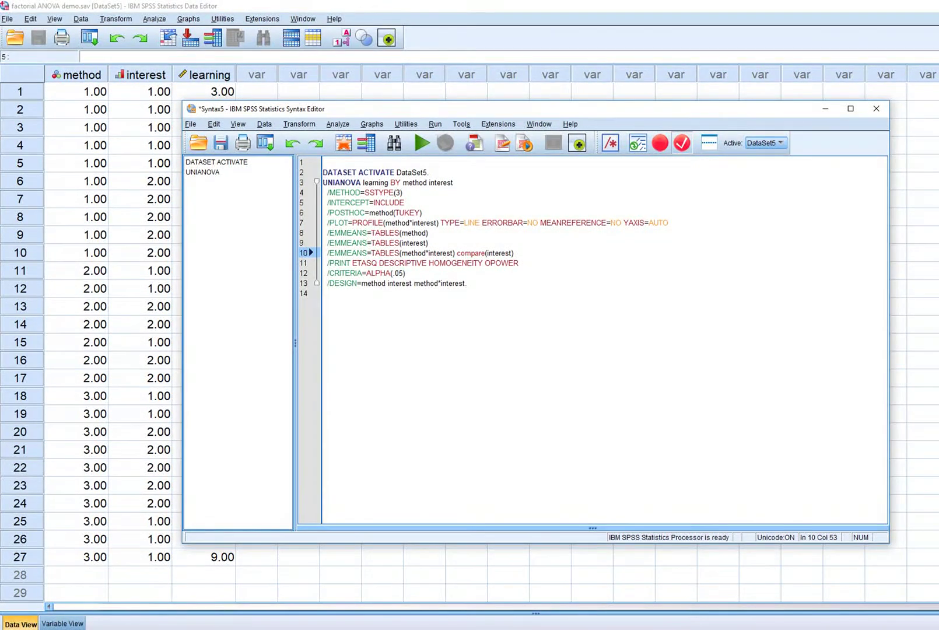
Add adj(bonferroni) after compare(interest) on the method*interest EMMEANS line and run the DATASET ACTIVATE and UNIANOVA commands.
{"action": "type", "text": "adj"}
{"action": "key", "text": "Escape"}
{"action": "type", "text": "(bonferroni)"}
{"action": "left_click_drag", "start_coordinate": [324, 293], "coordinate": [324, 172]}
{"action": "key", "text": "ctrl+r"}
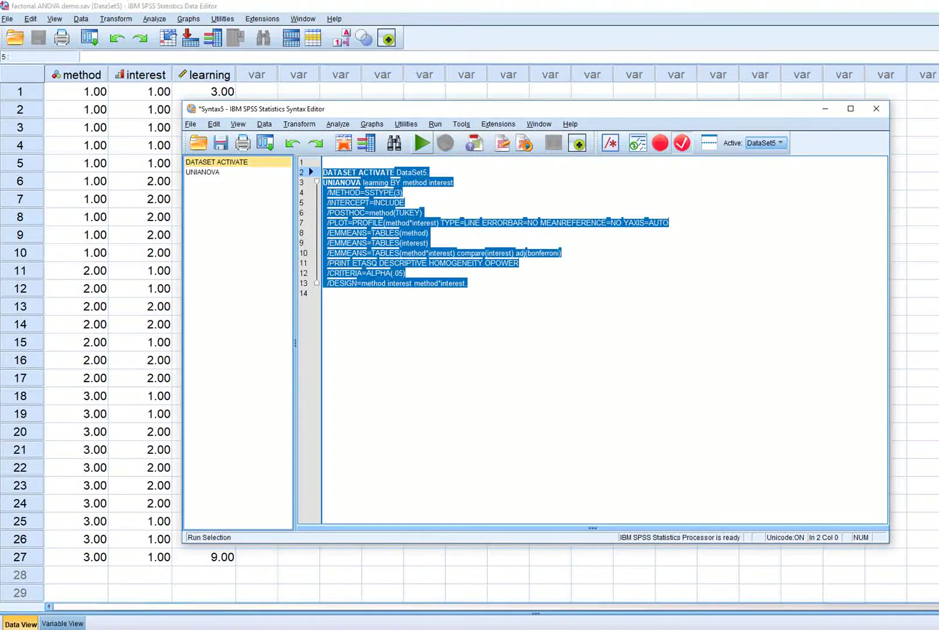
Examine the mean difference and significance between interest levels 1 and 2 for method 1 in the Pairwise Comparisons table.
{"action": "scroll", "coordinate": [525, 338], "scroll_direction": "down", "scroll_amount": 14}
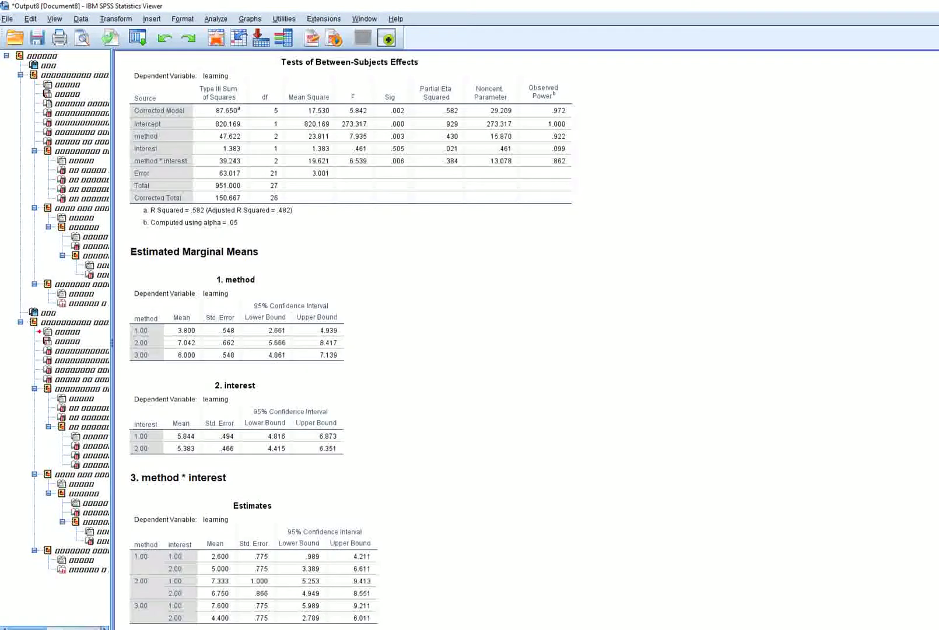
{"action": "scroll", "coordinate": [350, 338], "scroll_direction": "down", "scroll_amount": 4}
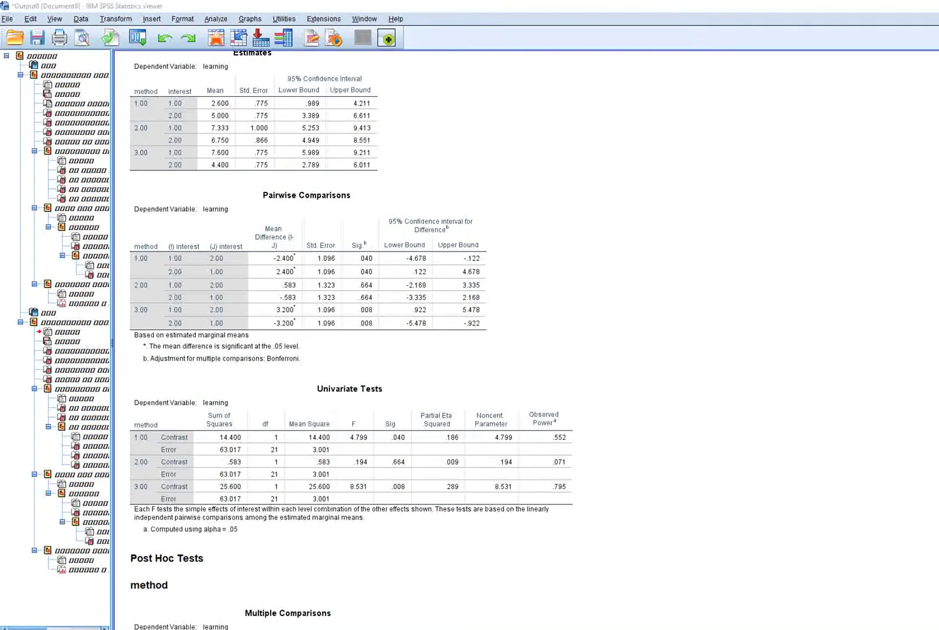
{"action": "left_click_drag", "start_coordinate": [255, 205], "coordinate": [395, 201]}
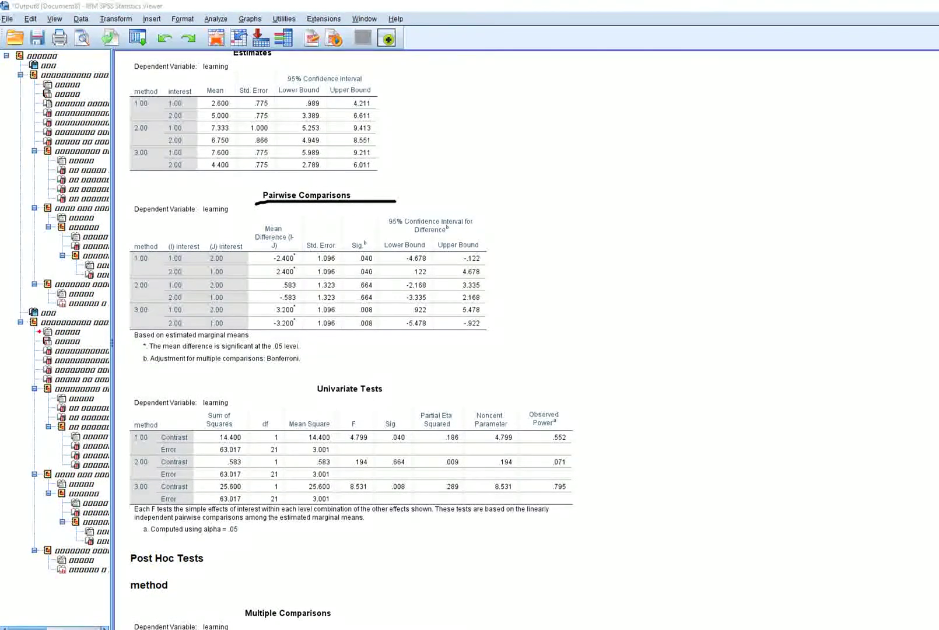
{"action": "mouse_move", "coordinate": [132, 262]}
{"action": "left_mouse_down"}
{"action": "mouse_move", "coordinate": [156, 262]}
{"action": "mouse_move", "coordinate": [149, 316]}
{"action": "left_mouse_up"}
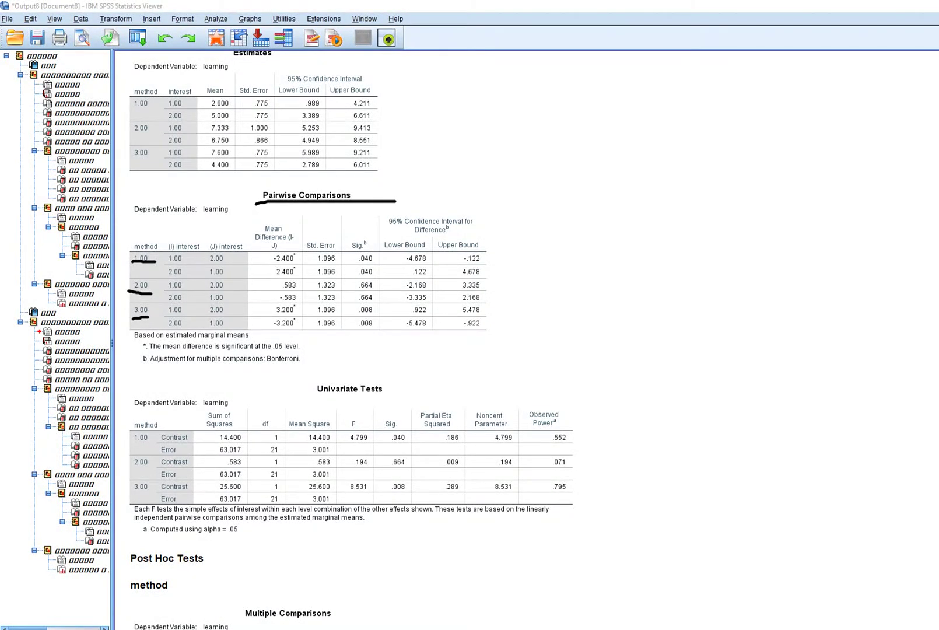
{"action": "mouse_move", "coordinate": [170, 264]}
{"action": "left_mouse_down"}
{"action": "mouse_move", "coordinate": [288, 267]}
{"action": "mouse_move", "coordinate": [302, 254]}
{"action": "mouse_move", "coordinate": [270, 250]}
{"action": "mouse_move", "coordinate": [273, 266]}
{"action": "left_mouse_up"}
{"action": "left_click_drag", "start_coordinate": [357, 263], "coordinate": [377, 264]}
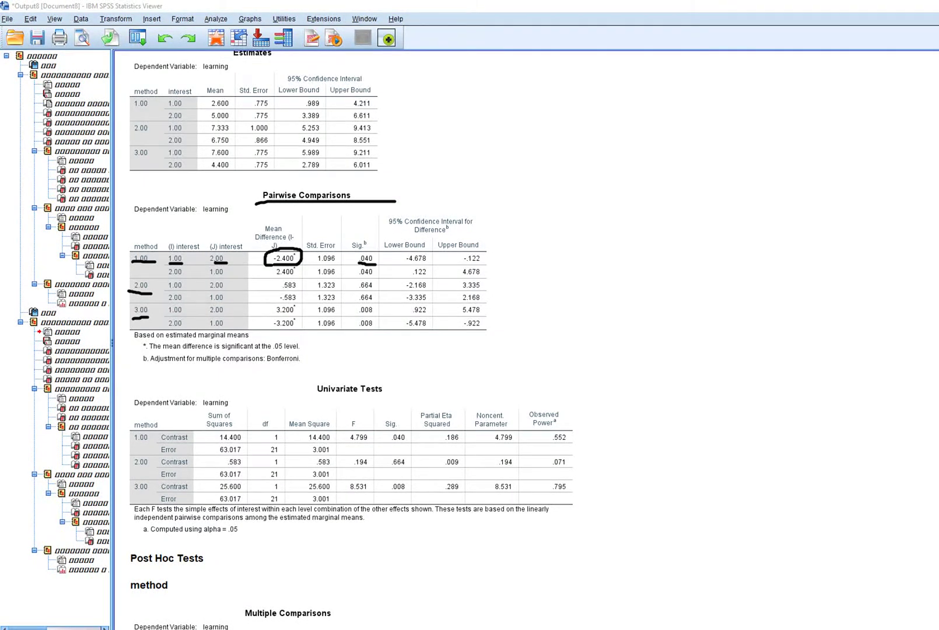
{"action": "left_click_drag", "start_coordinate": [184, 255], "coordinate": [236, 248]}
Examine the mean differences and significance between interest levels 1 and 2 for methods 2 and 3 in the Pairwise Comparisons table.
{"action": "left_click_drag", "start_coordinate": [274, 290], "coordinate": [302, 290]}
{"action": "left_click_drag", "start_coordinate": [170, 291], "coordinate": [225, 289]}
{"action": "left_click_drag", "start_coordinate": [358, 290], "coordinate": [381, 289]}
{"action": "left_click_drag", "start_coordinate": [167, 316], "coordinate": [180, 314]}
{"action": "left_click_drag", "start_coordinate": [279, 316], "coordinate": [297, 315]}
{"action": "left_click_drag", "start_coordinate": [206, 316], "coordinate": [229, 315]}
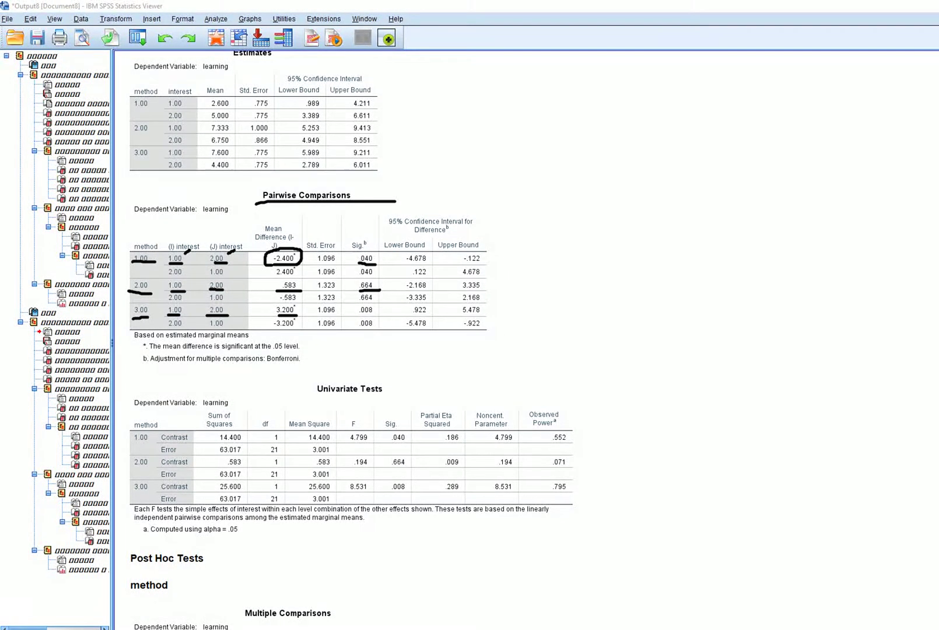
{"action": "left_click_drag", "start_coordinate": [353, 317], "coordinate": [385, 315]}
{"action": "key", "text": "Escape"}
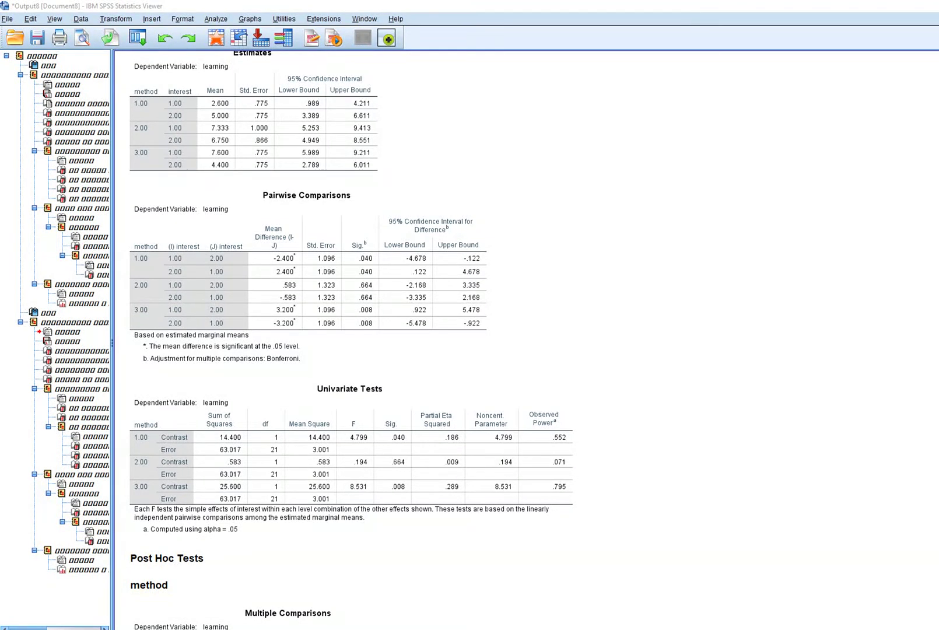
Return to the syntax and replace interest with method inside compare() on the method*interest EMMEANS line.
{"action": "mouse_move", "coordinate": [315, 629]}
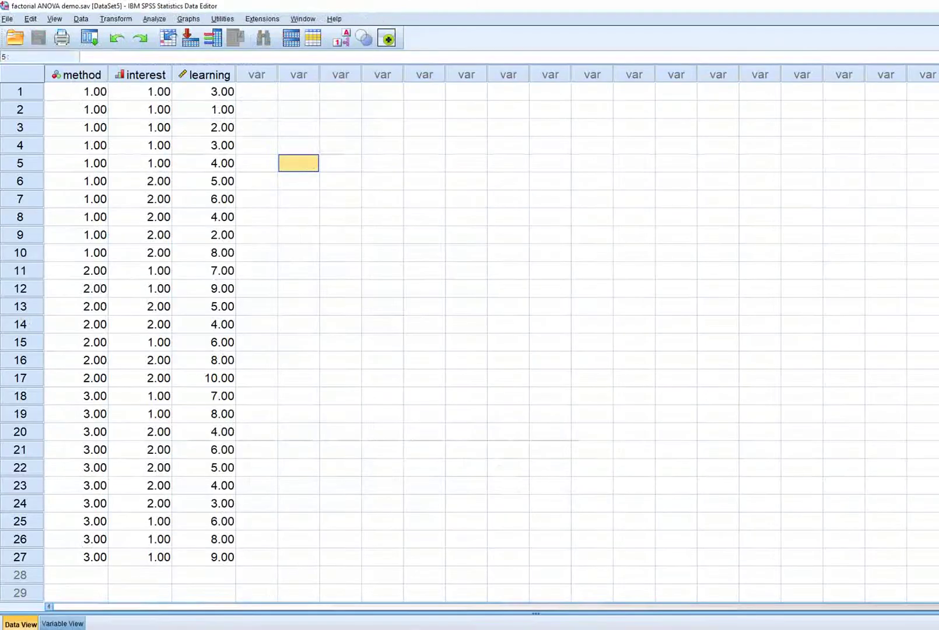
{"action": "left_click", "coordinate": [192, 601]}
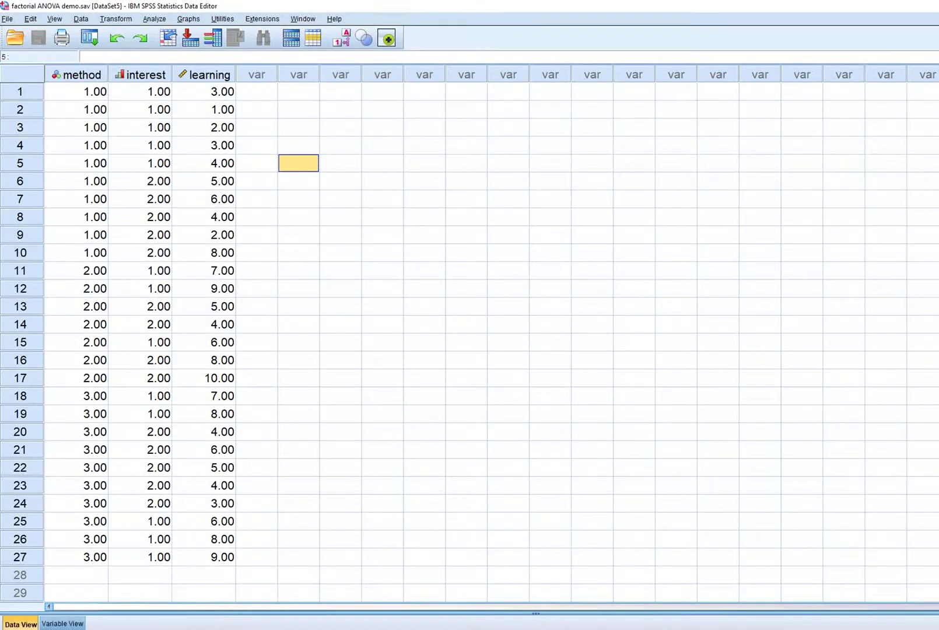
{"action": "mouse_move", "coordinate": [315, 629]}
{"action": "left_click", "coordinate": [435, 601]}
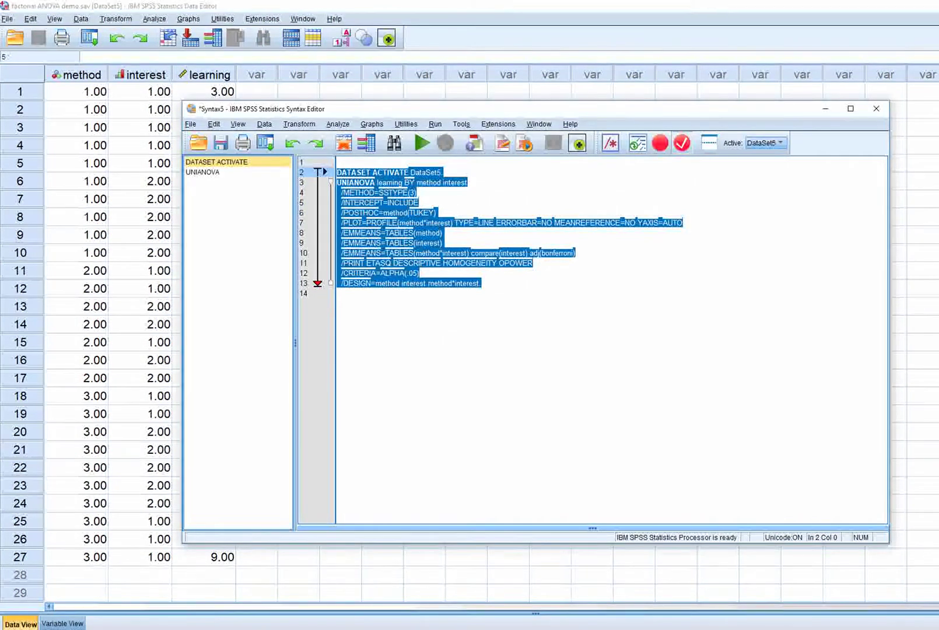
{"action": "left_click", "coordinate": [526, 253]}
{"action": "left_click", "coordinate": [503, 252]}
{"action": "key", "text": "BackSpace"}
{"action": "key", "text": "BackSpace"}
{"action": "key", "text": "BackSpace"}
{"action": "key", "text": "BackSpace"}
{"action": "key", "text": "BackSpace"}
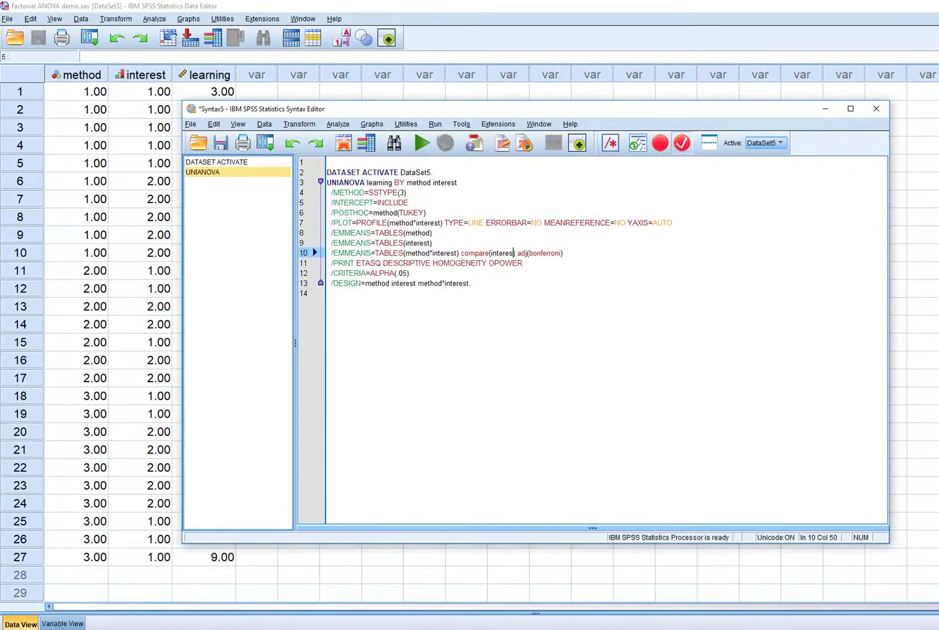
{"action": "key", "text": "BackSpace"}
{"action": "key", "text": "BackSpace"}
{"action": "key", "text": "BackSpace"}
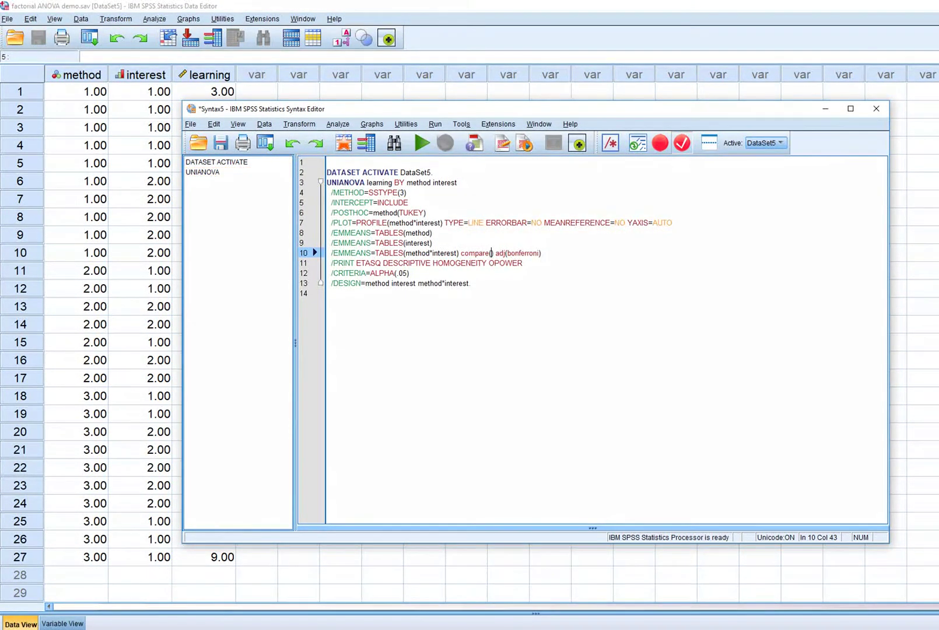
{"action": "type", "text": "method"}
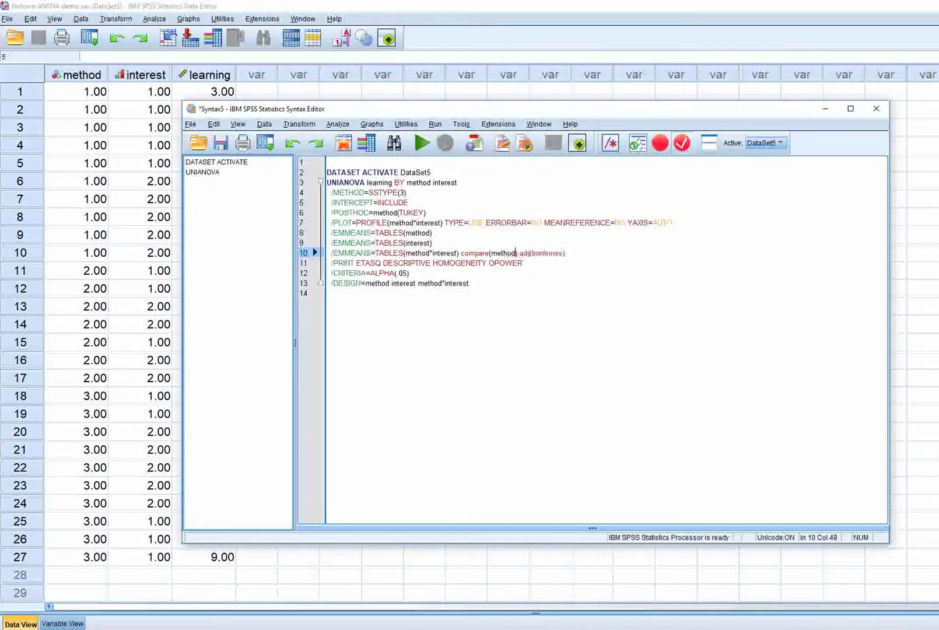
Run the full DATASET ACTIVATE and UNIANOVA syntax with compare(method) adj(bonferroni).
{"action": "left_click", "coordinate": [328, 292]}
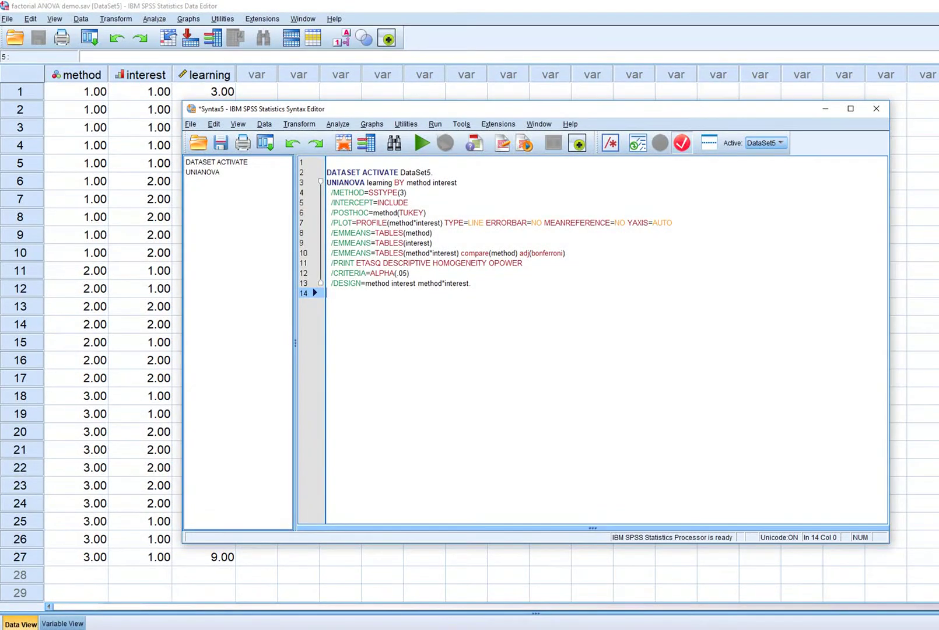
{"action": "left_click_drag", "start_coordinate": [328, 293], "coordinate": [327, 172]}
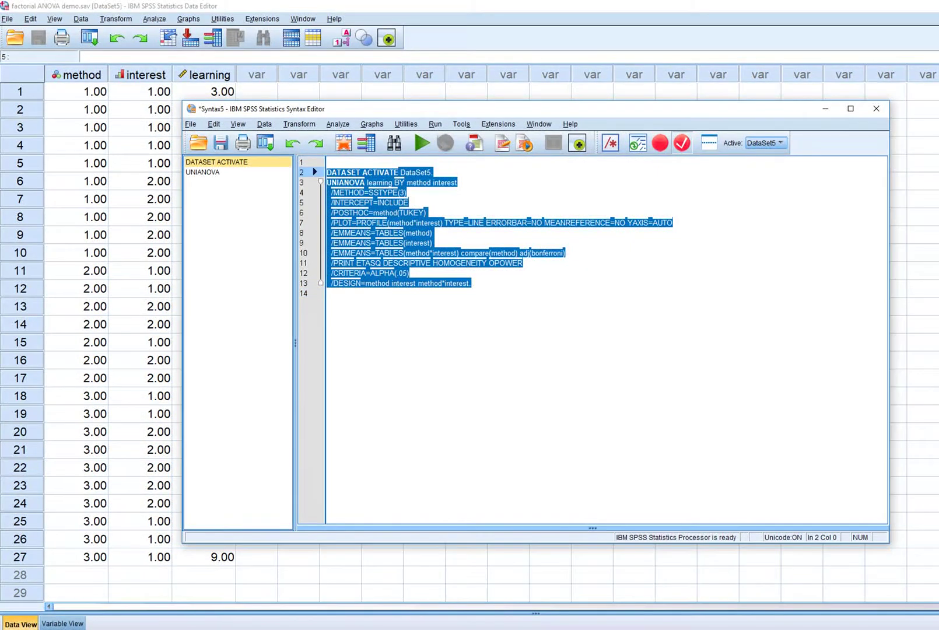
{"action": "left_click", "coordinate": [423, 143]}
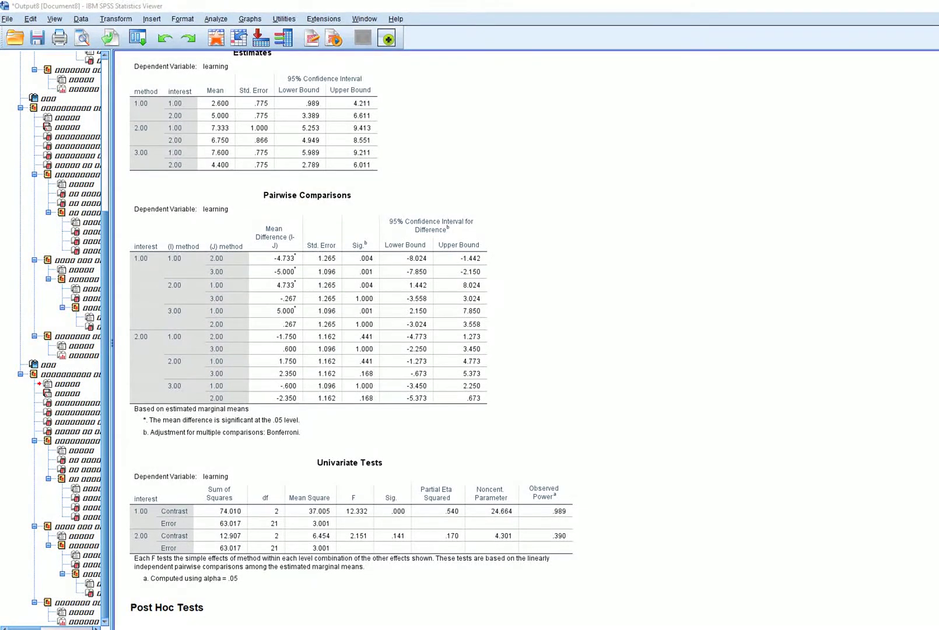
Examine the significance of each pair of methods at interest level 1 in the new Pairwise Comparisons table.
{"action": "left_click_drag", "start_coordinate": [277, 205], "coordinate": [397, 211]}
{"action": "left_click_drag", "start_coordinate": [133, 264], "coordinate": [166, 260]}
{"action": "left_click_drag", "start_coordinate": [130, 346], "coordinate": [161, 344]}
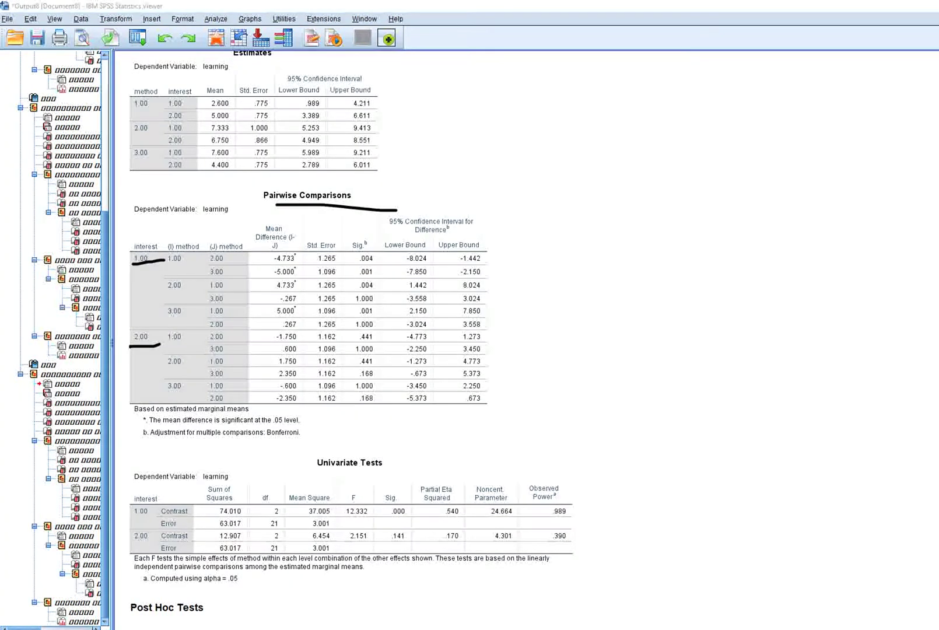
{"action": "left_click_drag", "start_coordinate": [170, 263], "coordinate": [227, 264]}
{"action": "left_click_drag", "start_coordinate": [359, 265], "coordinate": [375, 266]}
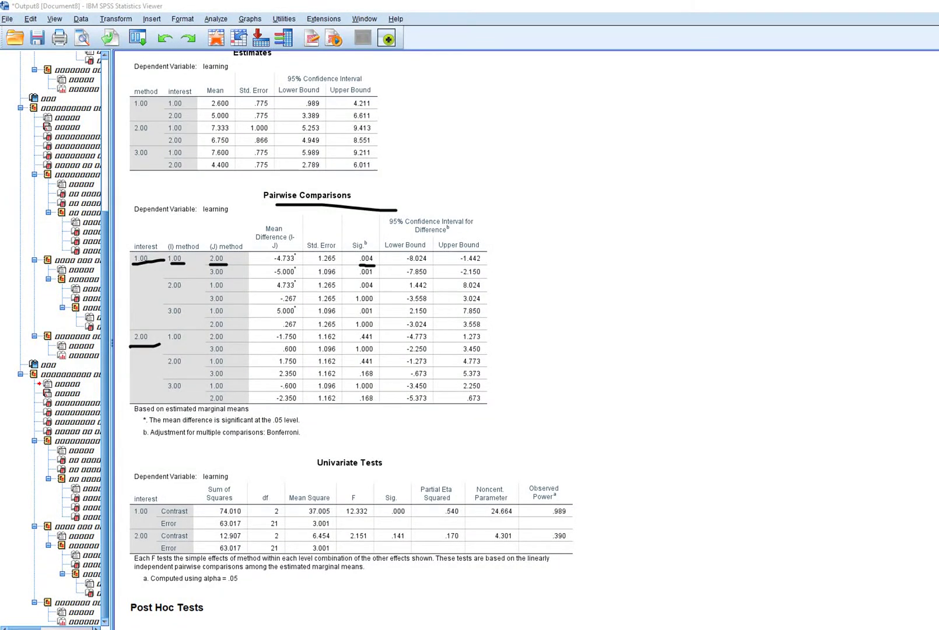
{"action": "left_click_drag", "start_coordinate": [210, 279], "coordinate": [224, 278]}
{"action": "left_click_drag", "start_coordinate": [271, 278], "coordinate": [293, 278]}
{"action": "left_click_drag", "start_coordinate": [357, 276], "coordinate": [382, 276]}
{"action": "left_click_drag", "start_coordinate": [164, 290], "coordinate": [234, 304]}
{"action": "left_click_drag", "start_coordinate": [356, 304], "coordinate": [372, 304]}
Examine the significance of each pair of methods at interest level 2 and contrast it with interest level 1.
{"action": "mouse_move", "coordinate": [150, 324]}
{"action": "left_mouse_down"}
{"action": "mouse_move", "coordinate": [140, 323]}
{"action": "mouse_move", "coordinate": [162, 340]}
{"action": "mouse_move", "coordinate": [146, 324]}
{"action": "left_mouse_up"}
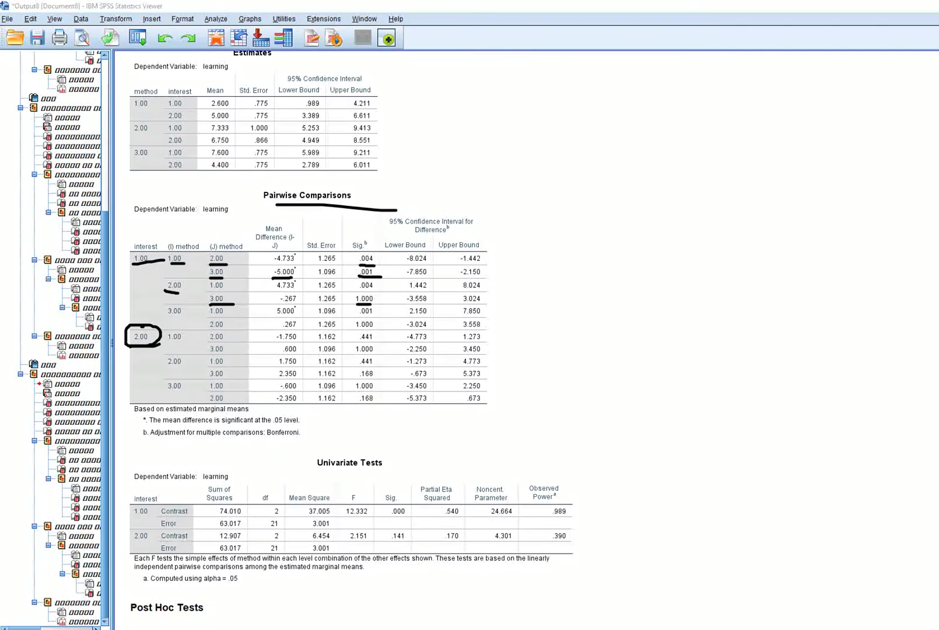
{"action": "left_click_drag", "start_coordinate": [170, 342], "coordinate": [224, 343]}
{"action": "left_click_drag", "start_coordinate": [361, 340], "coordinate": [381, 339]}
{"action": "left_click_drag", "start_coordinate": [209, 355], "coordinate": [244, 354]}
{"action": "left_click_drag", "start_coordinate": [349, 353], "coordinate": [372, 350]}
{"action": "left_click_drag", "start_coordinate": [163, 365], "coordinate": [232, 378]}
{"action": "left_click_drag", "start_coordinate": [356, 381], "coordinate": [383, 380]}
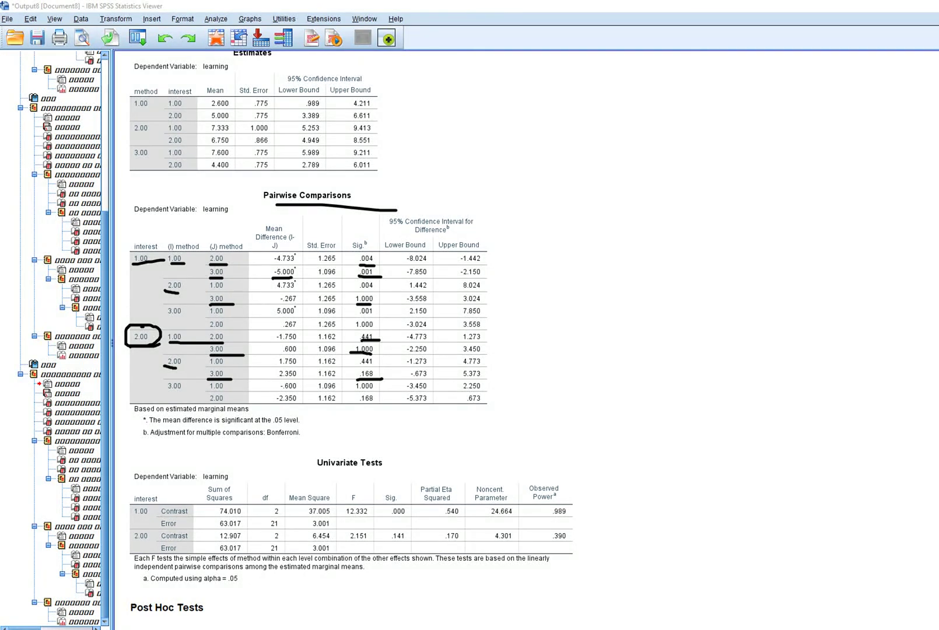
{"action": "mouse_move", "coordinate": [130, 265]}
{"action": "left_mouse_down"}
{"action": "mouse_move", "coordinate": [157, 261]}
{"action": "mouse_move", "coordinate": [124, 252]}
{"action": "mouse_move", "coordinate": [127, 267]}
{"action": "left_mouse_up"}
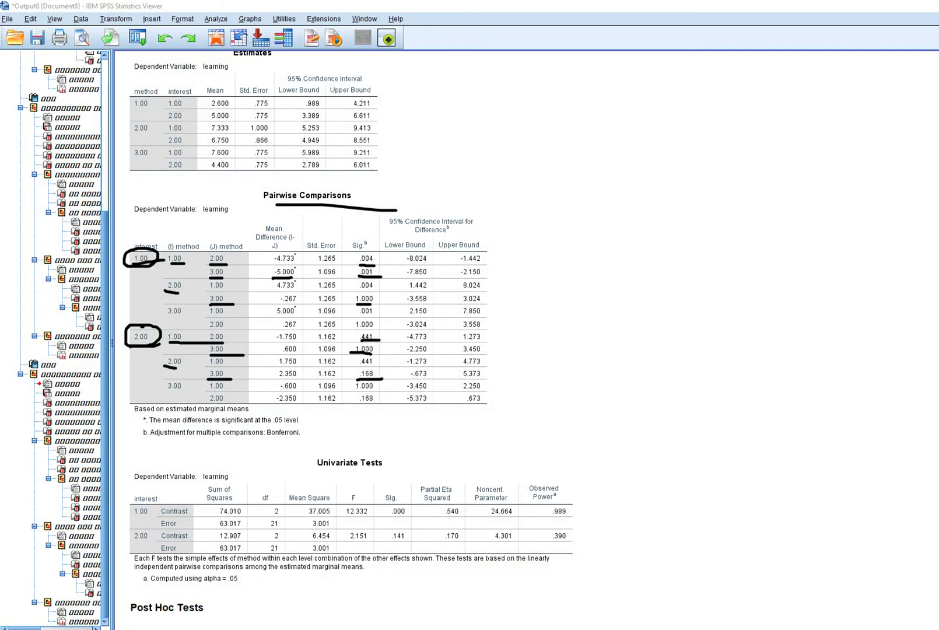